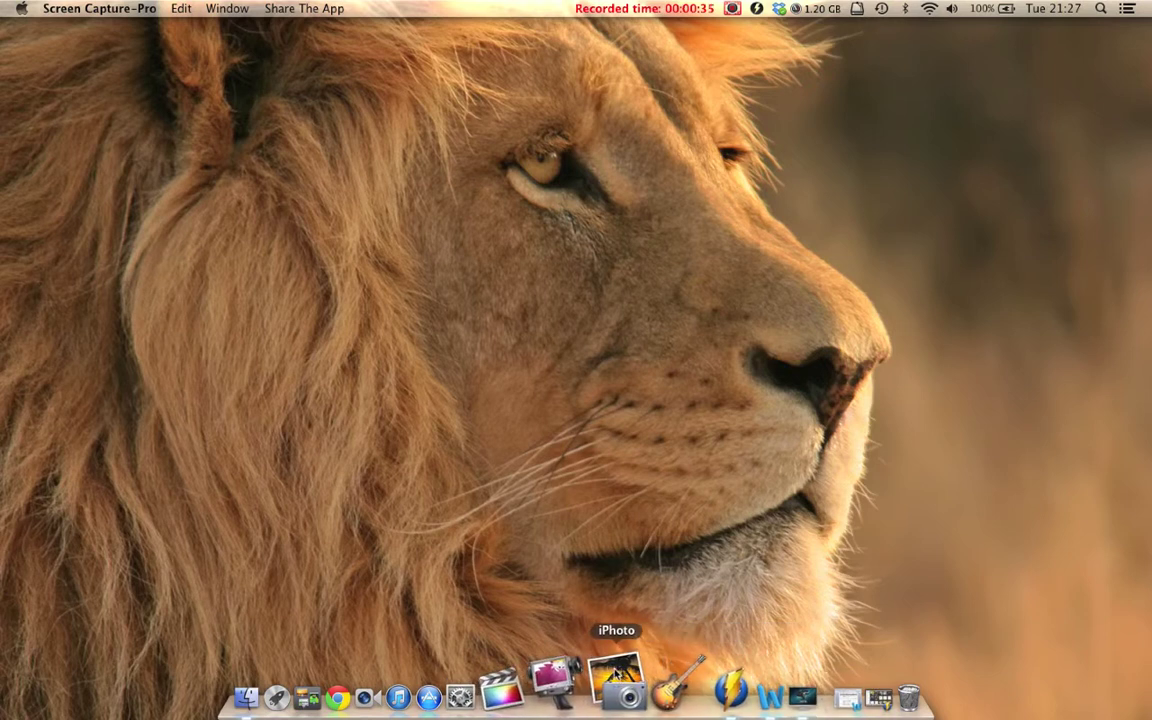
Launch iPhoto from its Dock icon
{"action": "left_click", "coordinate": [615, 685]}
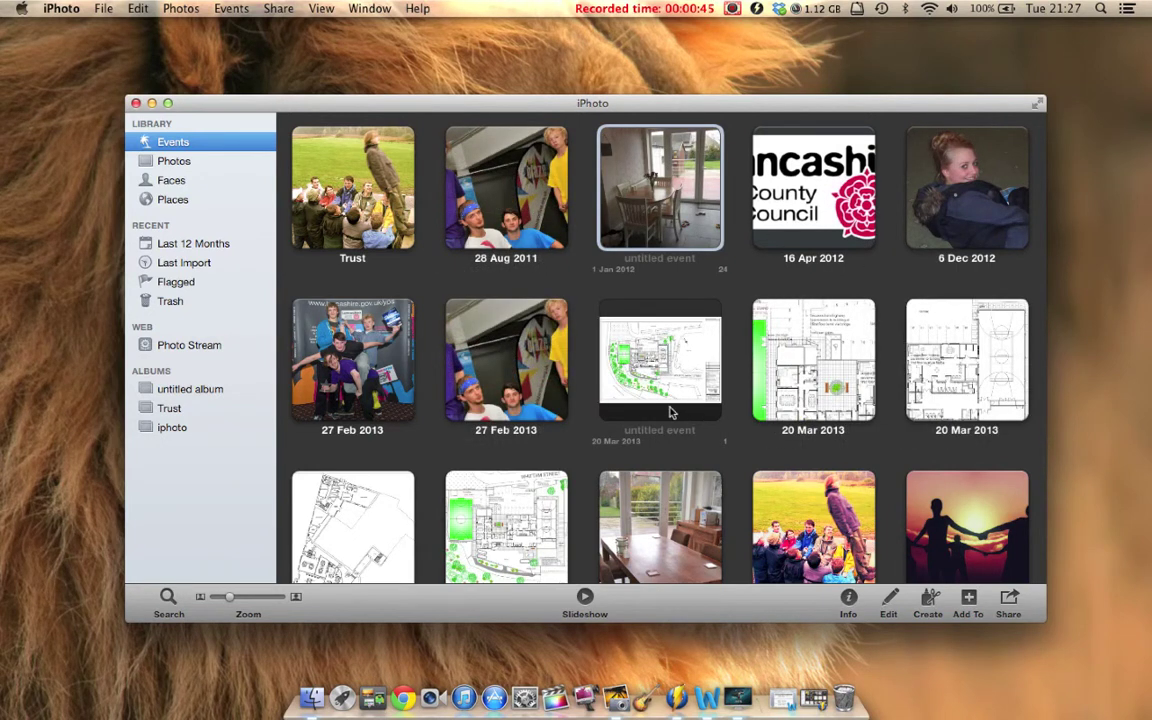
Show all library photos and select the sideways shot of purple flowers in a glass vase
{"action": "left_click", "coordinate": [172, 163]}
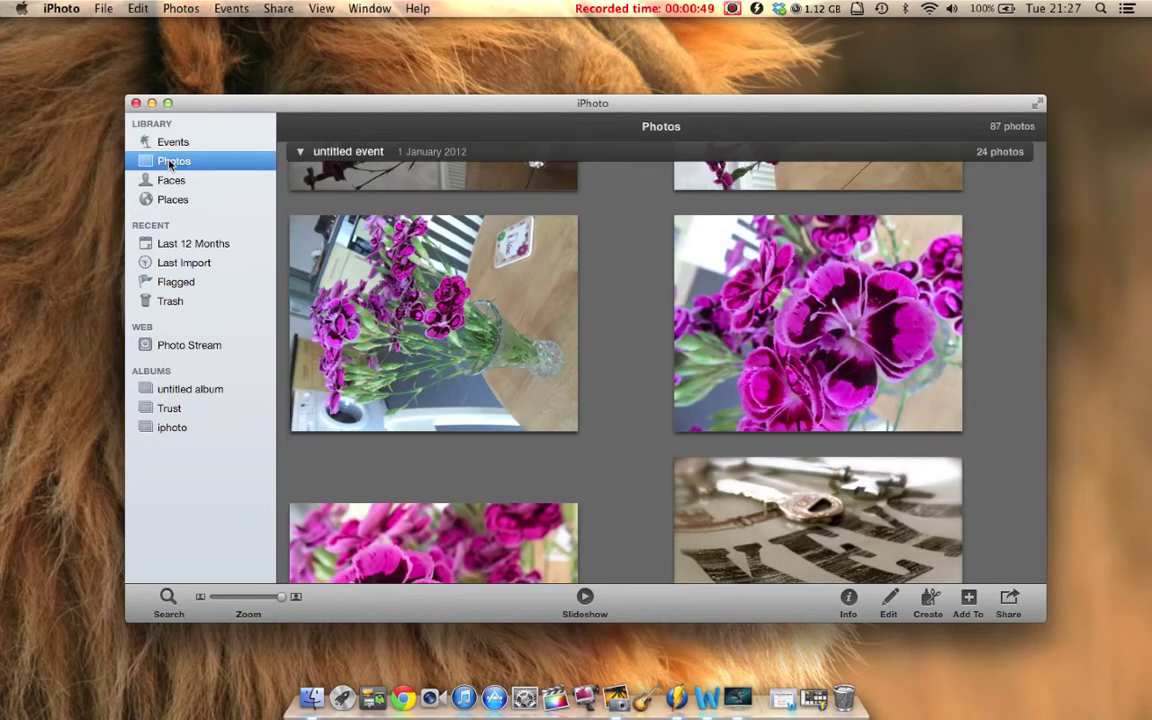
{"action": "scroll", "coordinate": [612, 330], "scroll_direction": "up", "scroll_amount": 3}
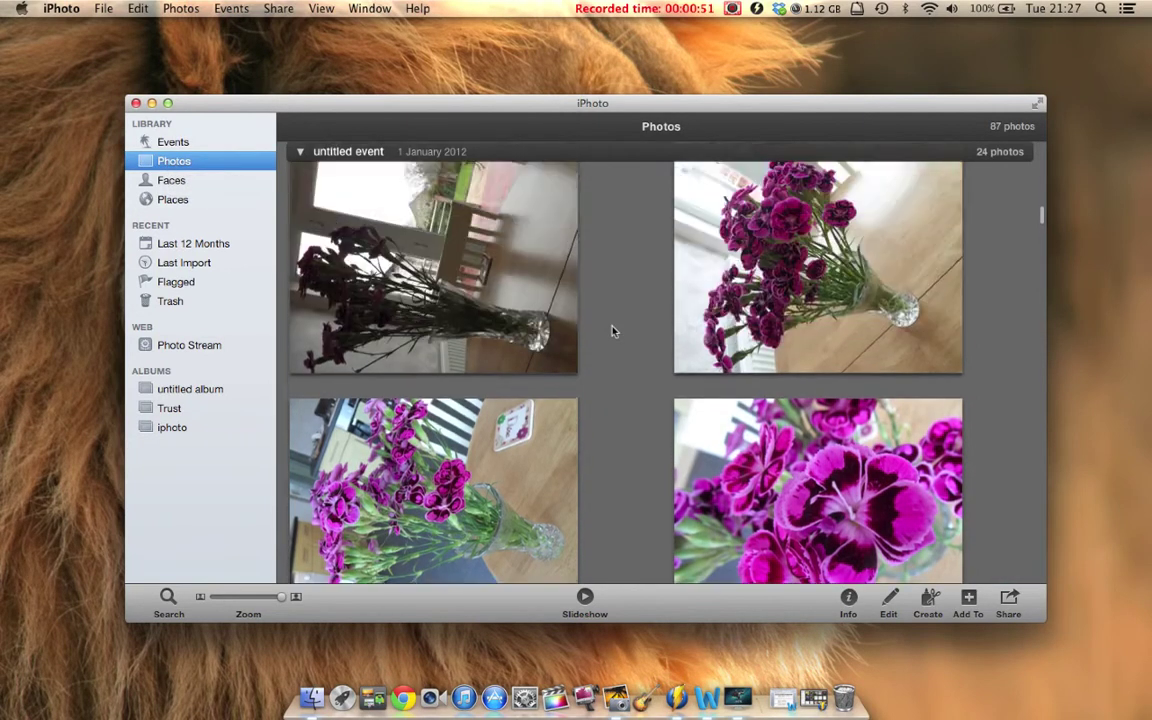
{"action": "scroll", "coordinate": [612, 330], "scroll_direction": "up", "scroll_amount": 3}
{"action": "scroll", "coordinate": [612, 330], "scroll_direction": "down", "scroll_amount": 5}
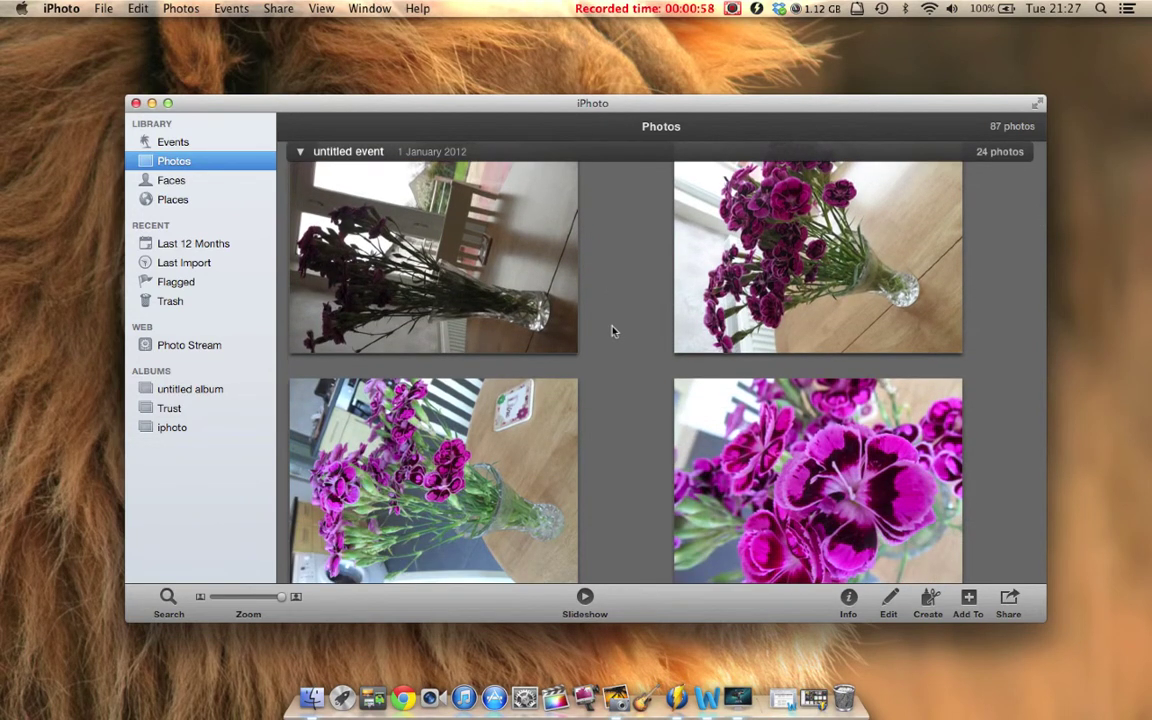
{"action": "scroll", "coordinate": [613, 331], "scroll_direction": "down", "scroll_amount": 1}
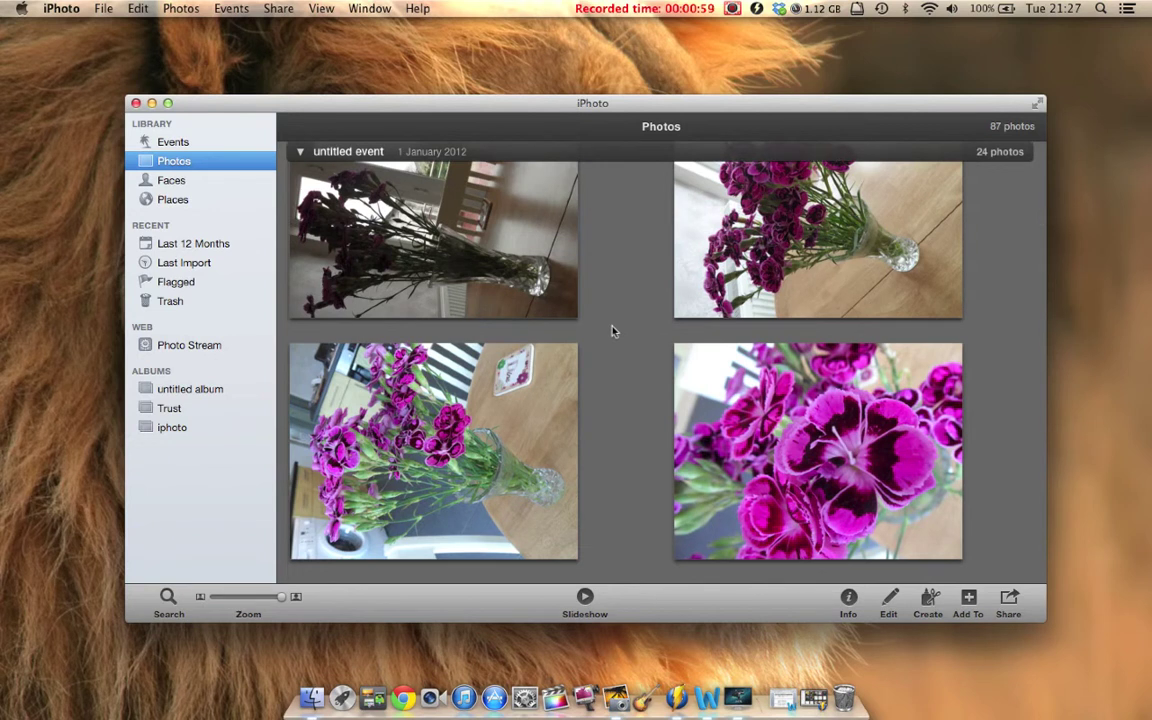
{"action": "scroll", "coordinate": [612, 330], "scroll_direction": "down", "scroll_amount": 1}
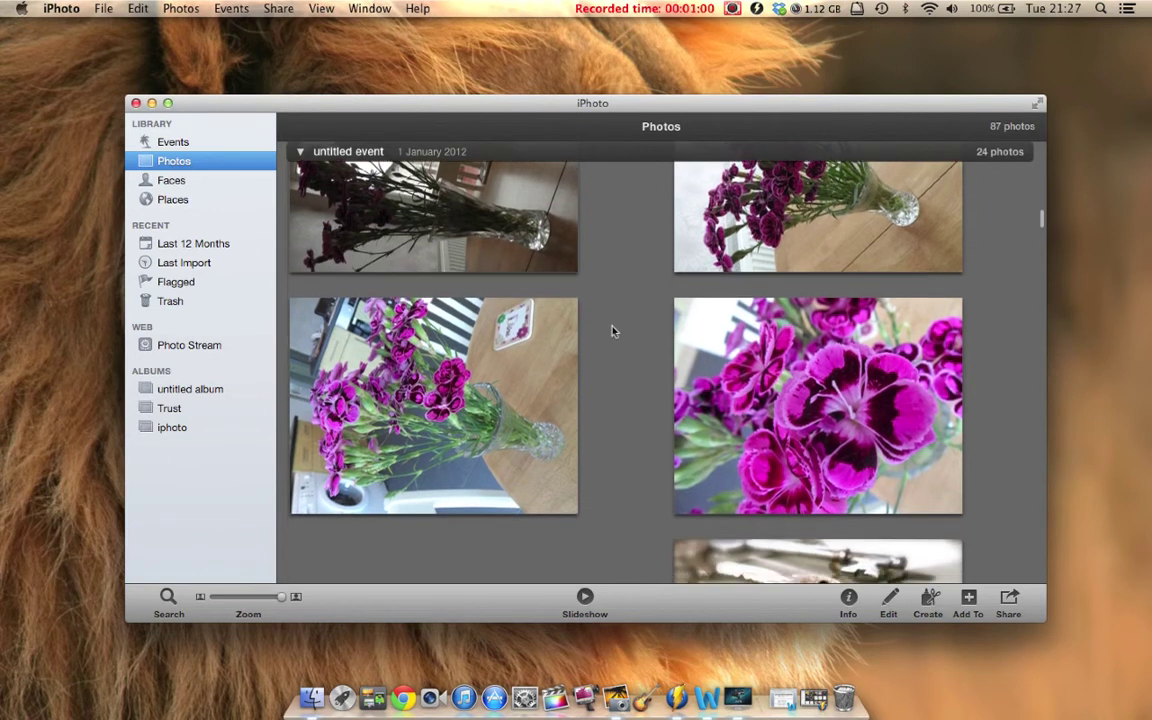
{"action": "left_click", "coordinate": [471, 382]}
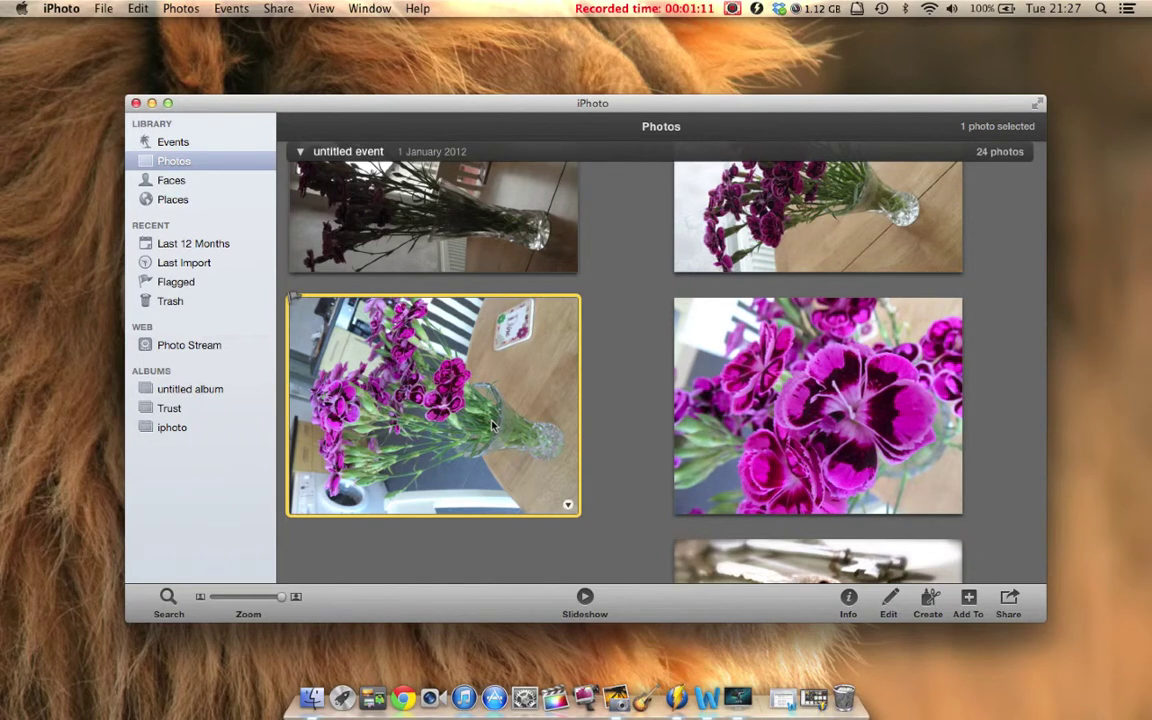
Open the flower photo for editing and rotate it three quarter-turns until it stands upright
{"action": "left_click", "coordinate": [887, 607]}
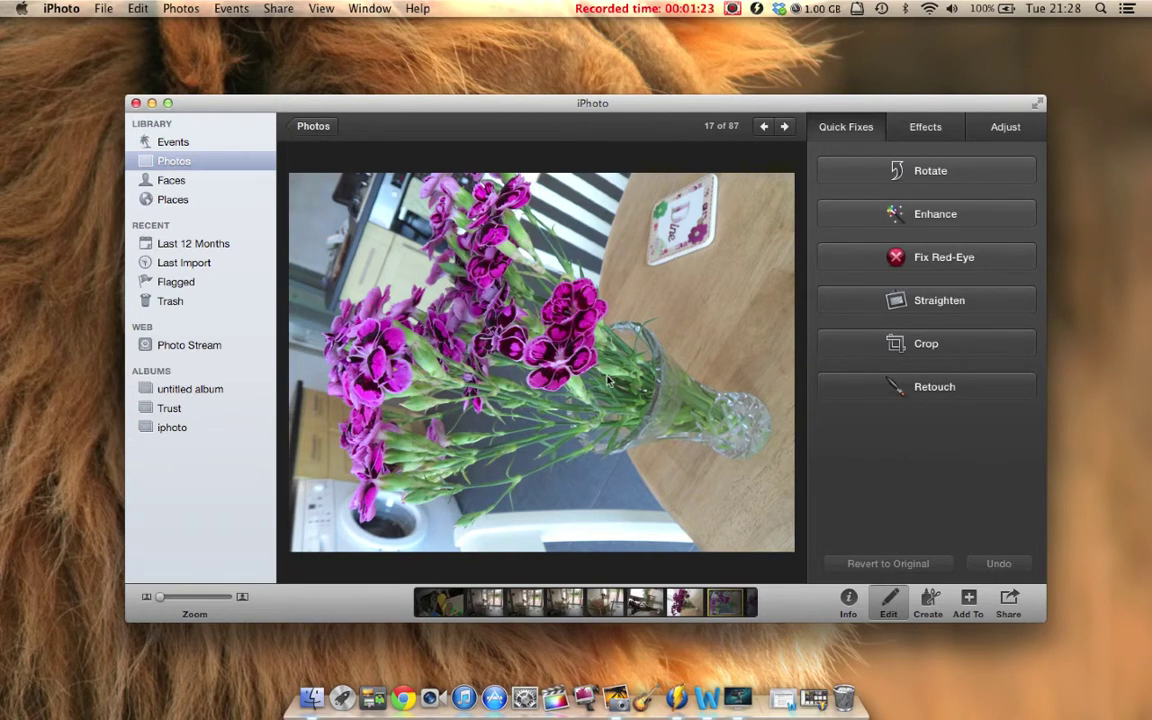
{"action": "left_click", "coordinate": [909, 172]}
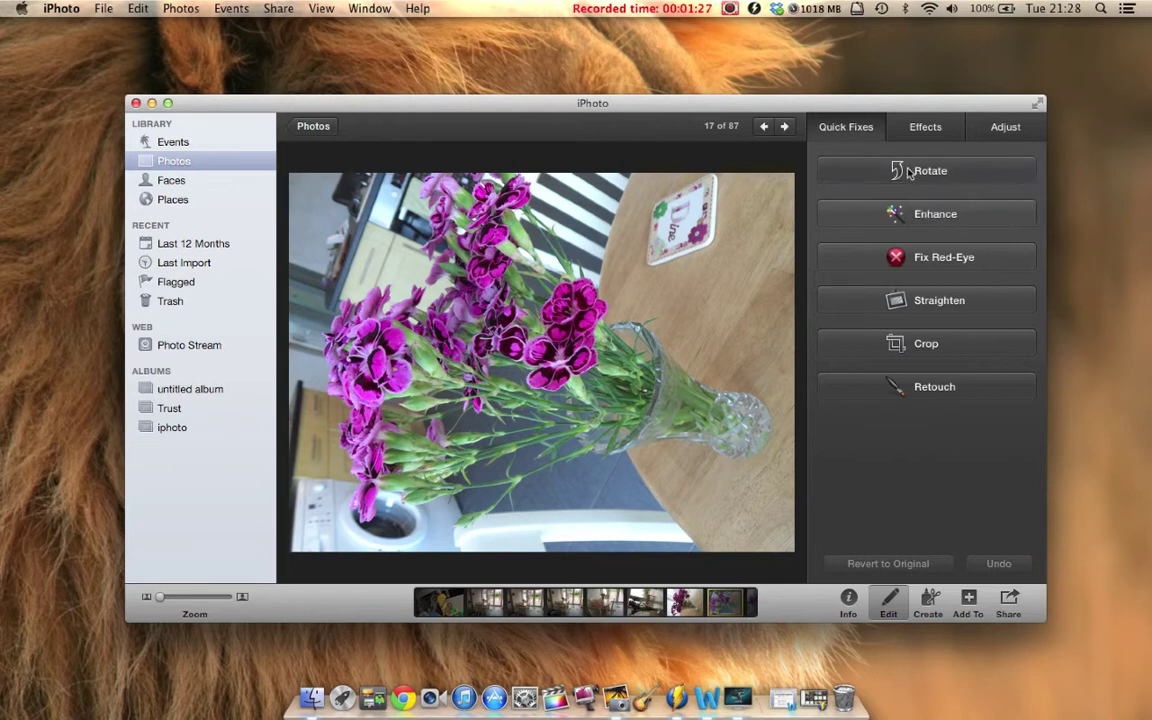
{"action": "left_click", "coordinate": [909, 172]}
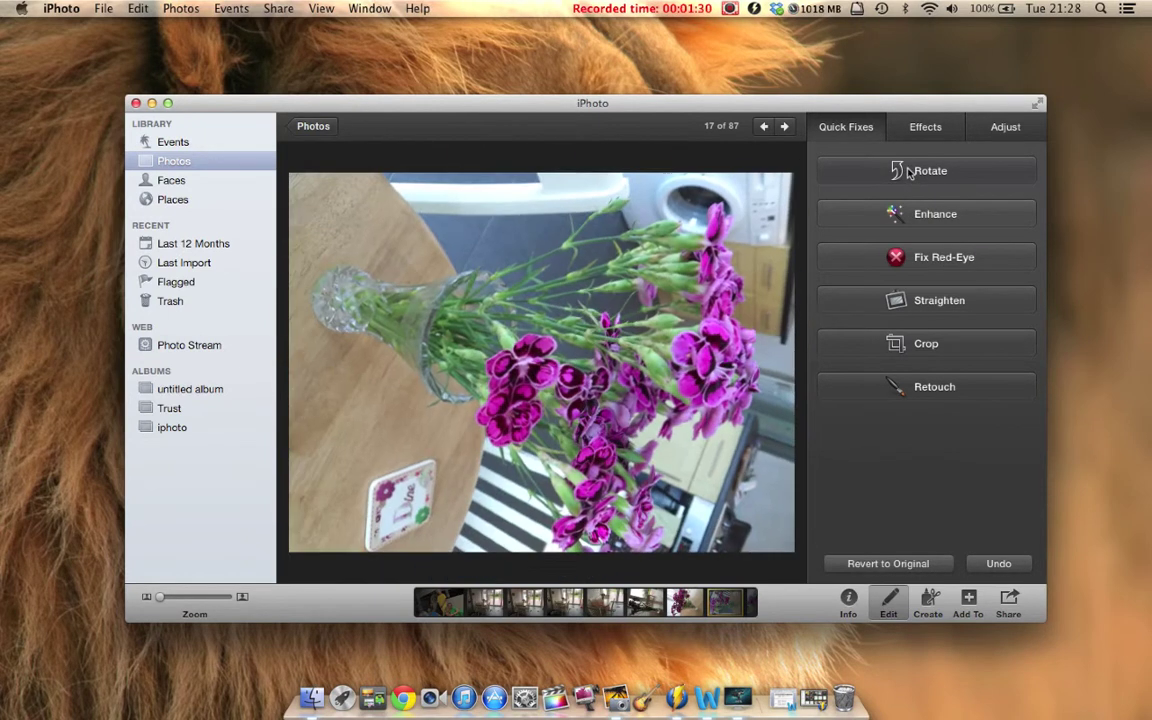
{"action": "left_click", "coordinate": [909, 172]}
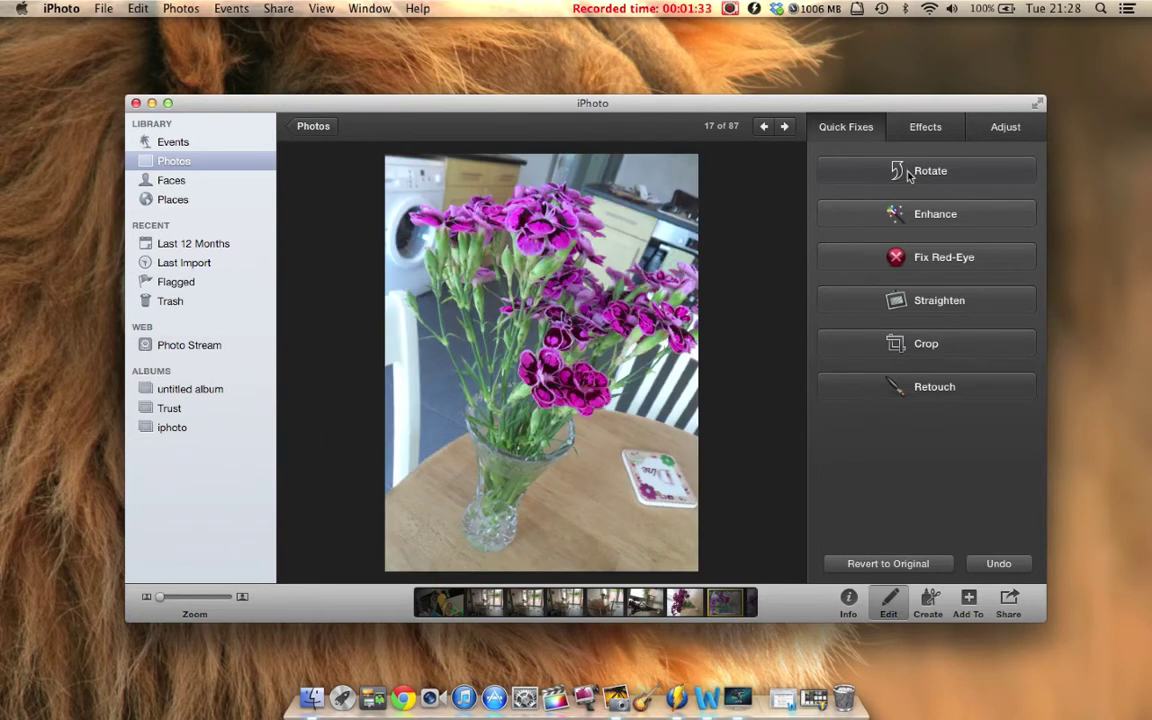
{"action": "left_click", "coordinate": [906, 345]}
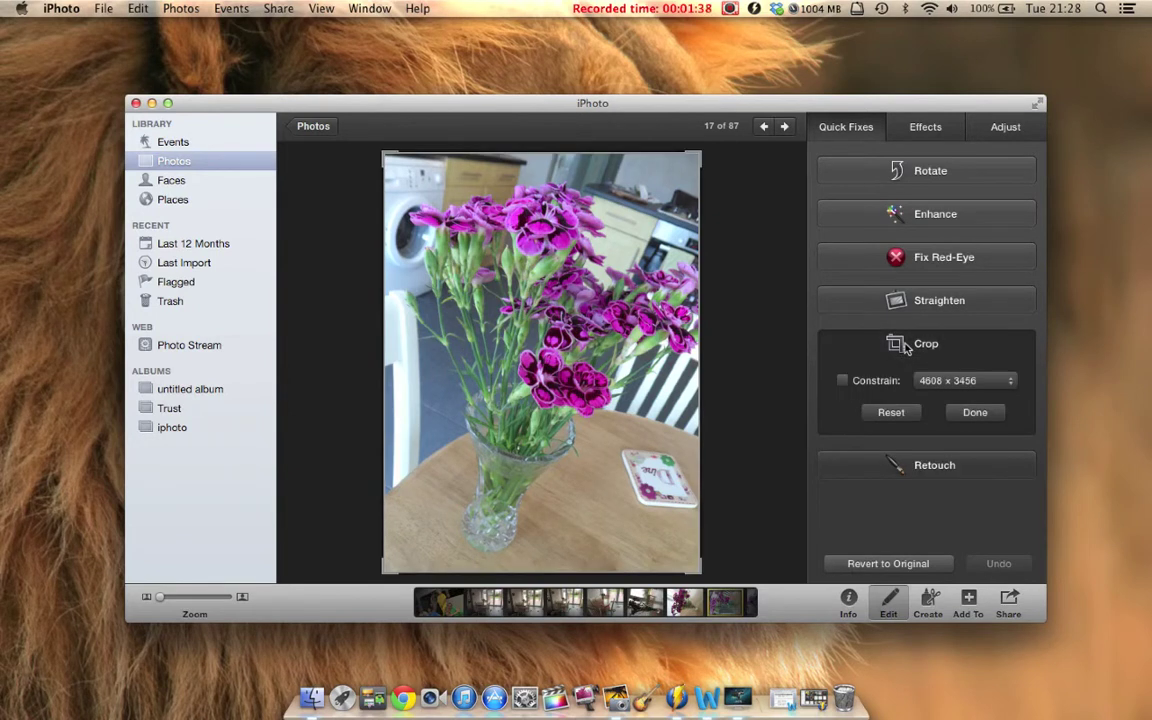
Crop the photo tightly around the two purple blooms in the centre
{"action": "left_click_drag", "start_coordinate": [700, 153], "coordinate": [571, 322]}
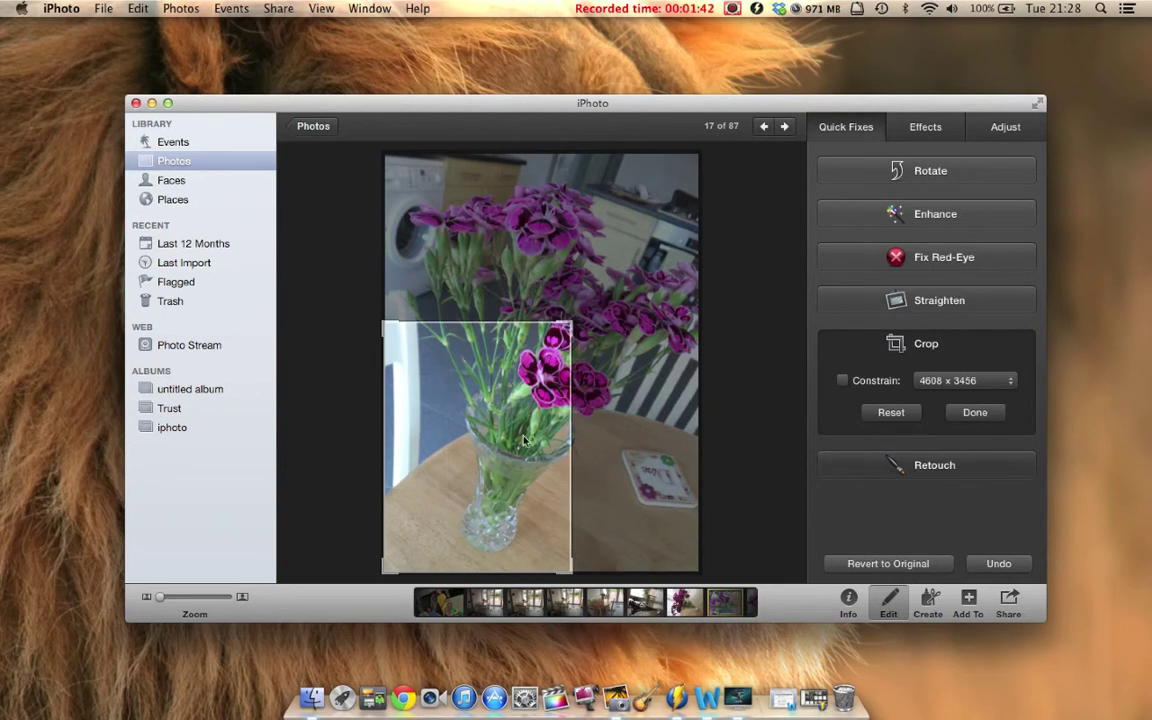
{"action": "left_click_drag", "start_coordinate": [518, 452], "coordinate": [642, 330]}
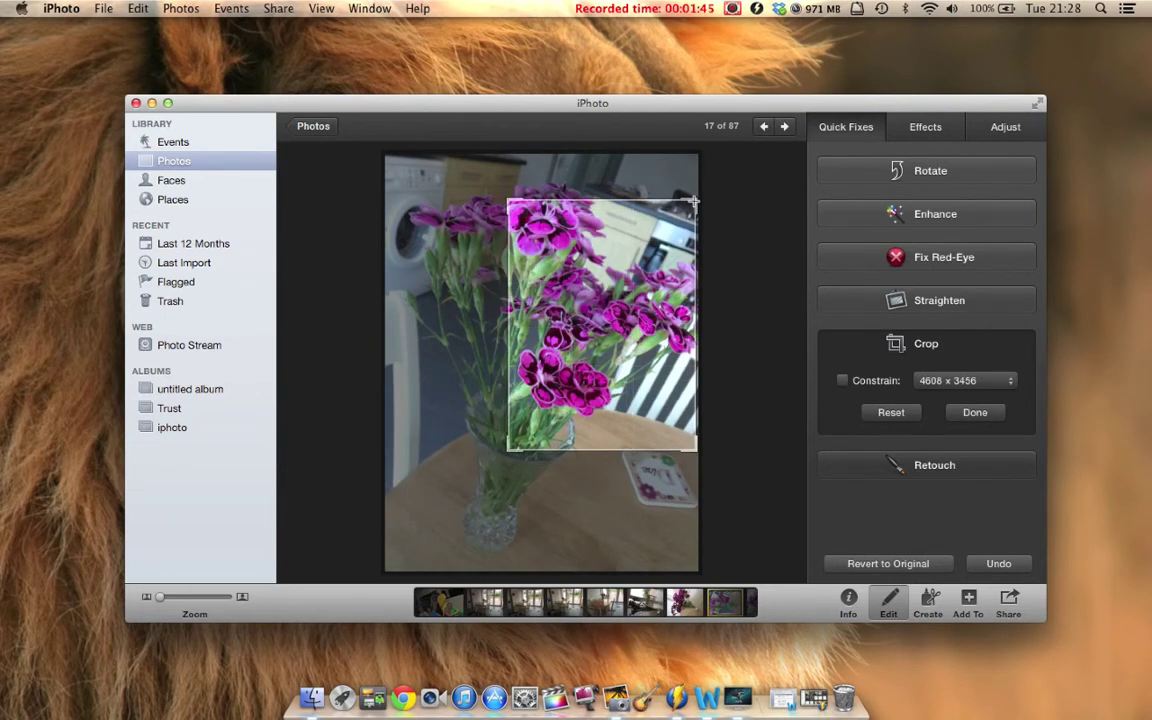
{"action": "left_click_drag", "start_coordinate": [697, 202], "coordinate": [595, 371]}
{"action": "left_click_drag", "start_coordinate": [620, 323], "coordinate": [597, 338]}
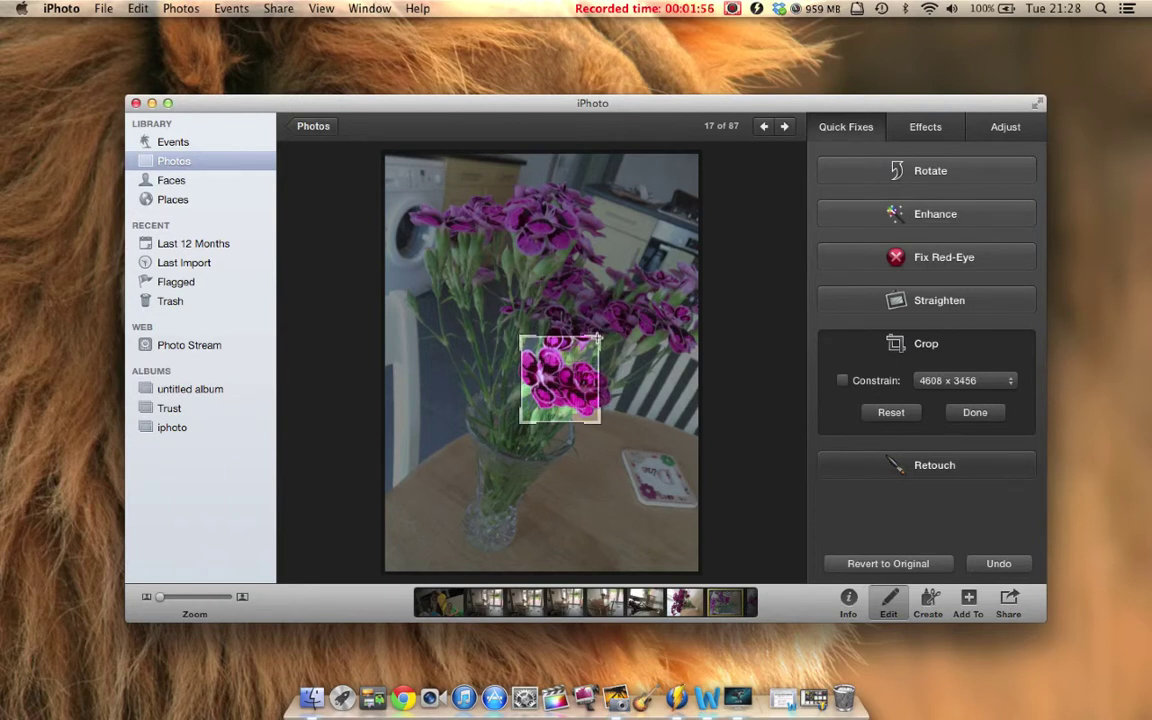
{"action": "left_click_drag", "start_coordinate": [576, 382], "coordinate": [588, 384]}
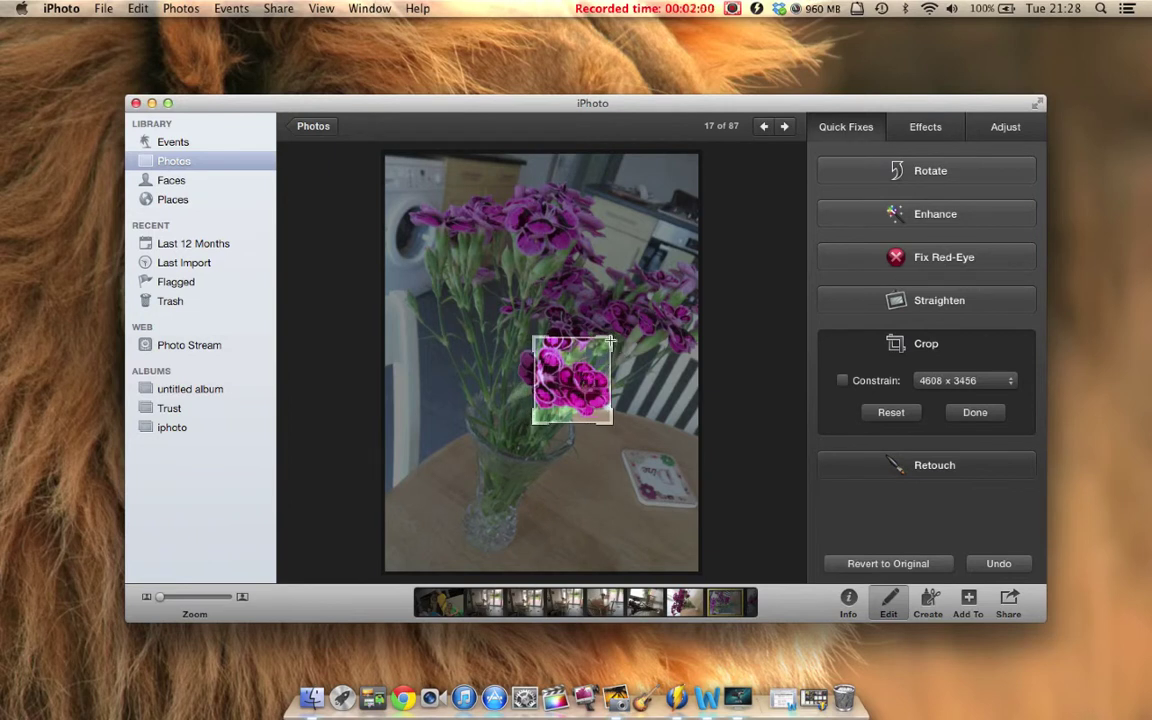
{"action": "left_click_drag", "start_coordinate": [610, 342], "coordinate": [605, 344]}
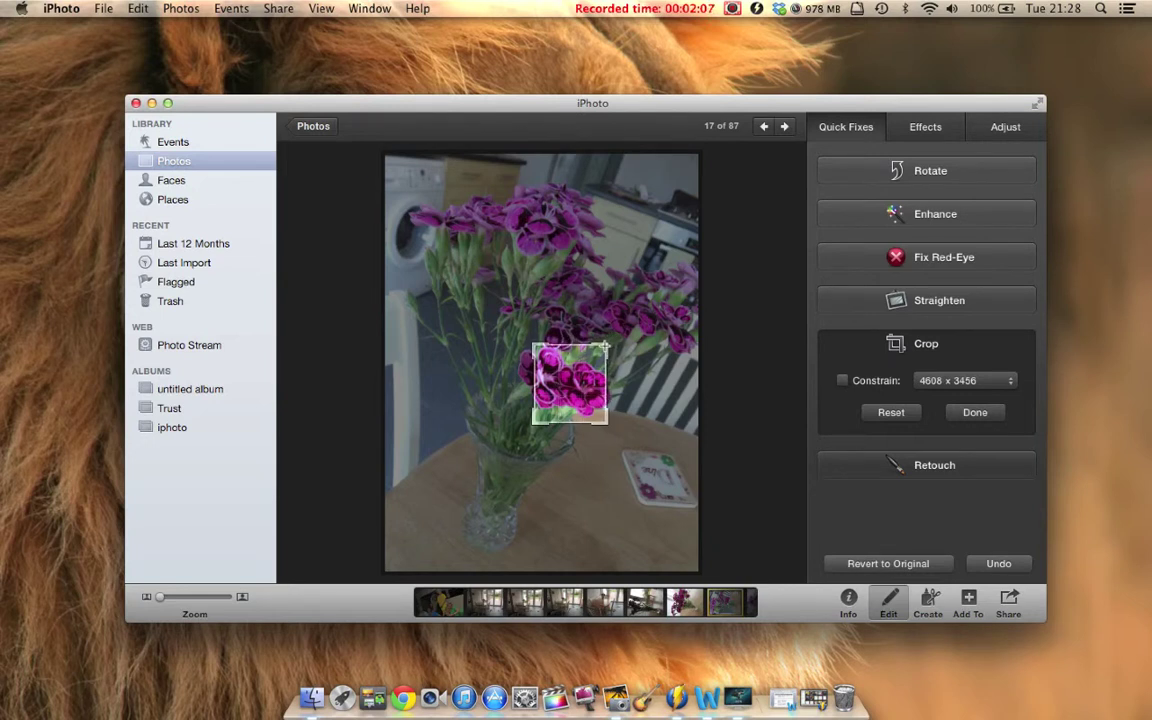
{"action": "left_click", "coordinate": [975, 413]}
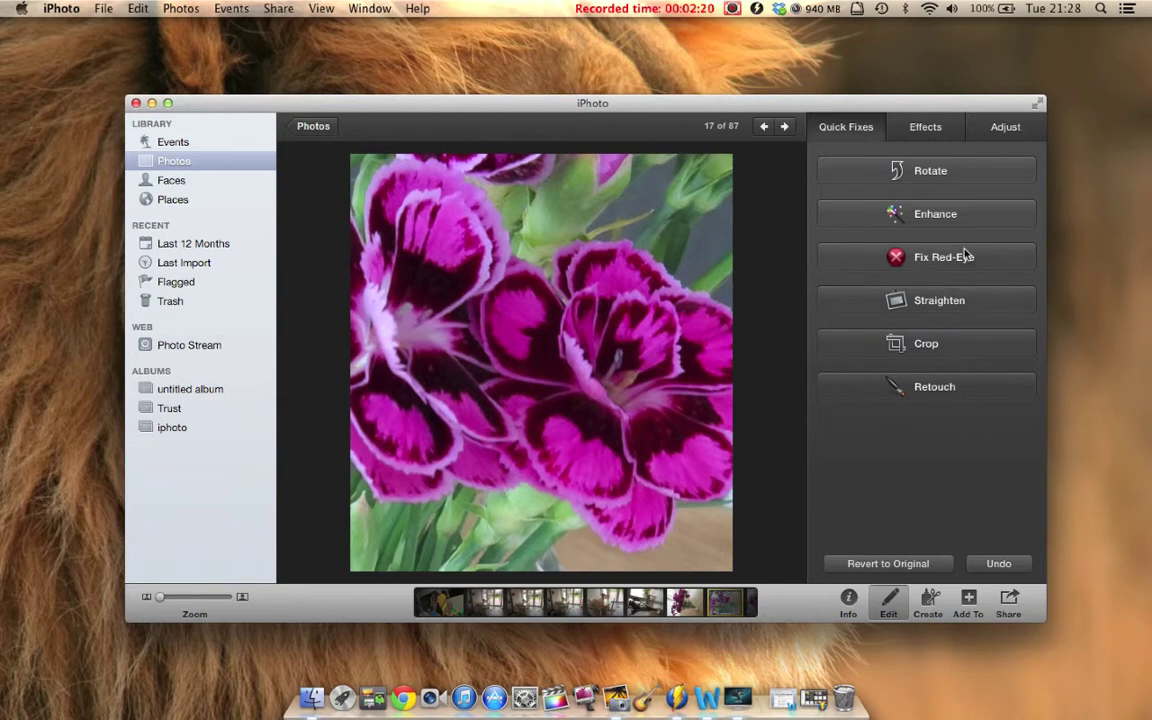
{"action": "left_click", "coordinate": [923, 133]}
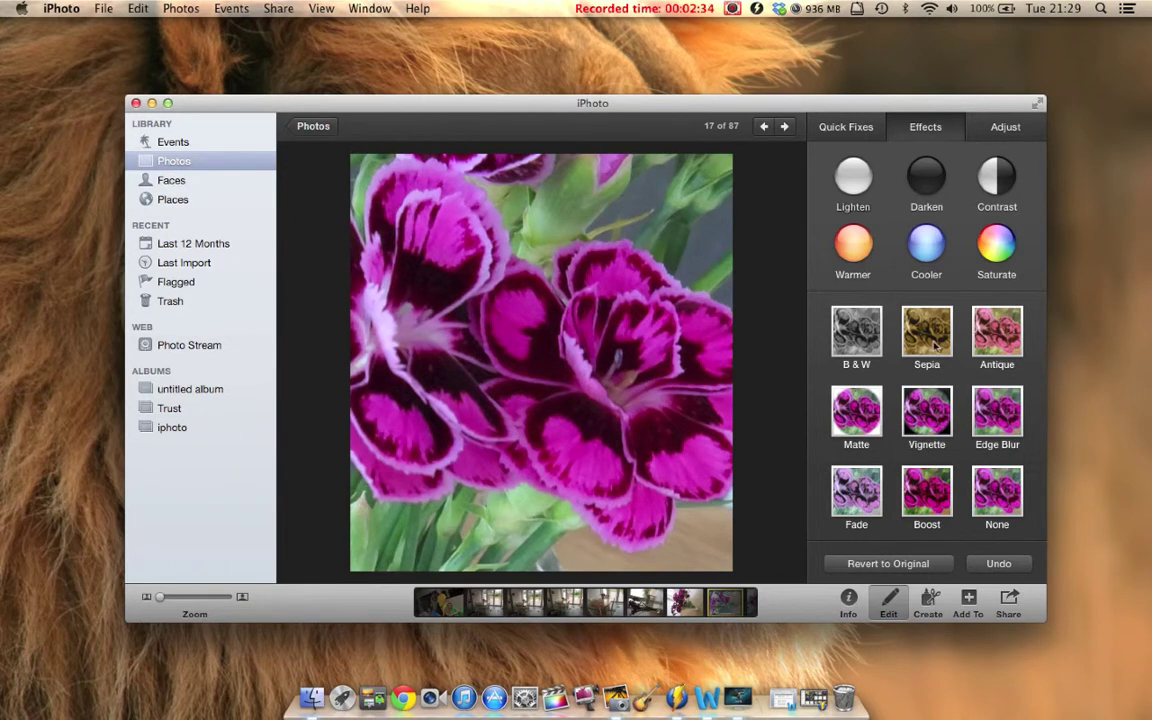
Try the Antique effect up to level 4, then remove it completely
{"action": "left_click", "coordinate": [1000, 336]}
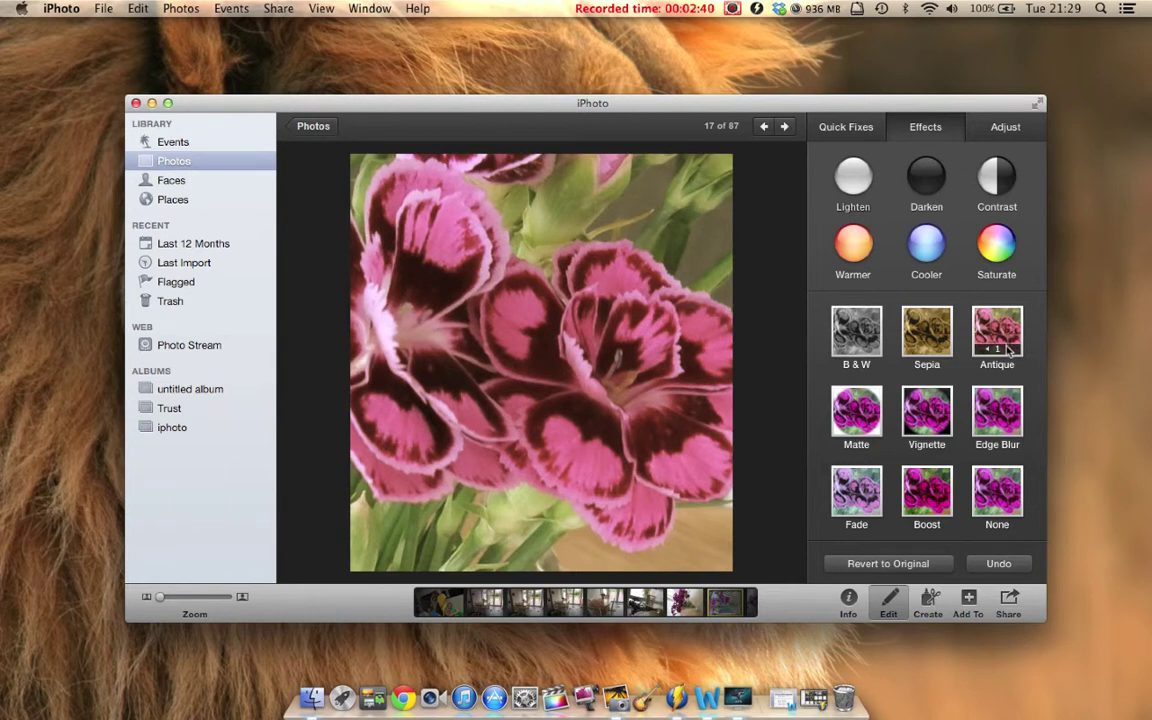
{"action": "left_click", "coordinate": [1008, 351]}
{"action": "left_click", "coordinate": [1008, 351]}
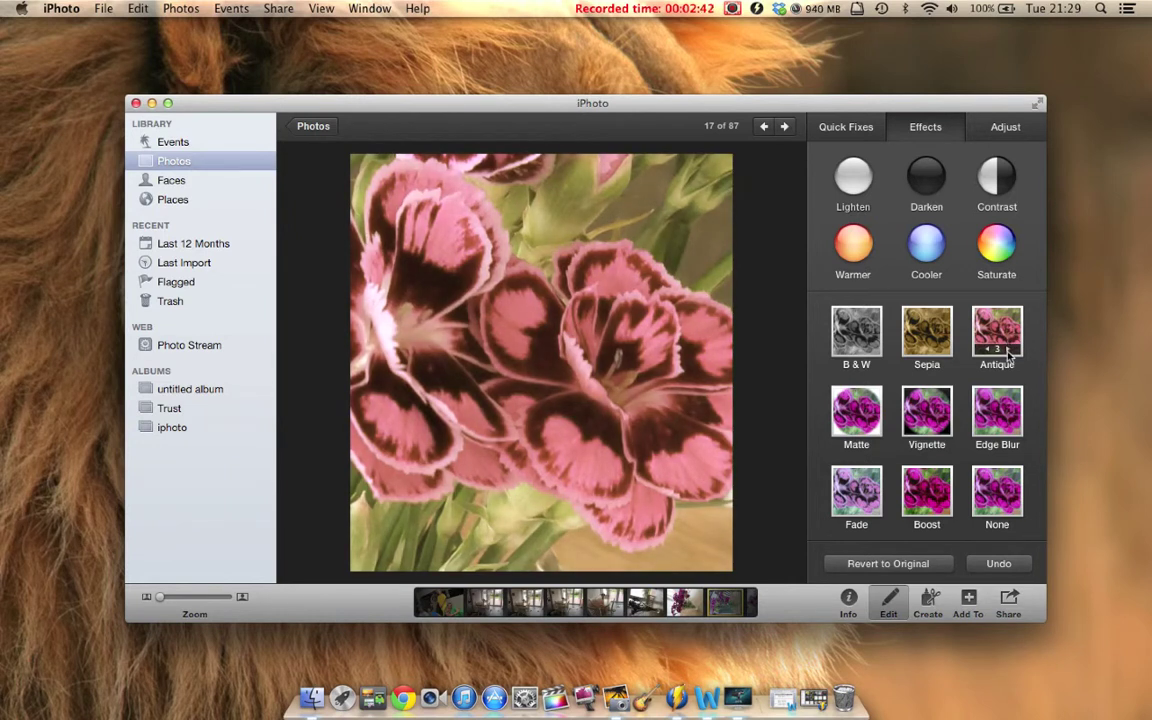
{"action": "left_click", "coordinate": [1008, 351]}
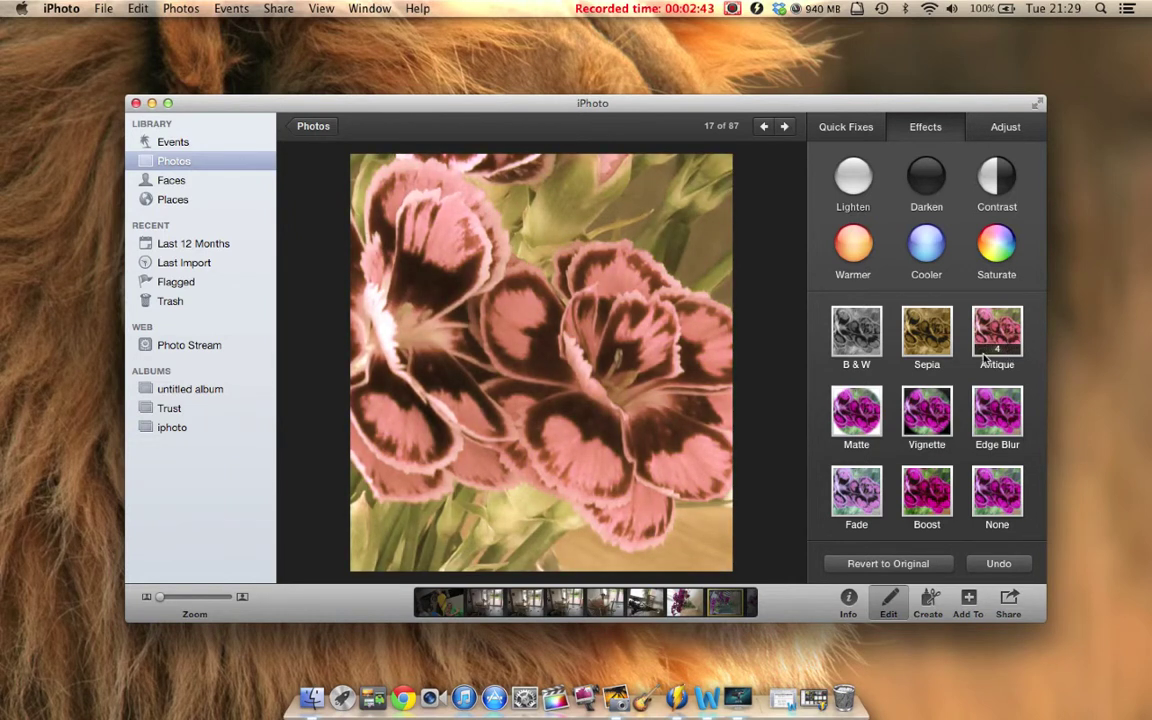
{"action": "left_click", "coordinate": [988, 351]}
{"action": "left_click", "coordinate": [988, 351]}
{"action": "left_click", "coordinate": [988, 351]}
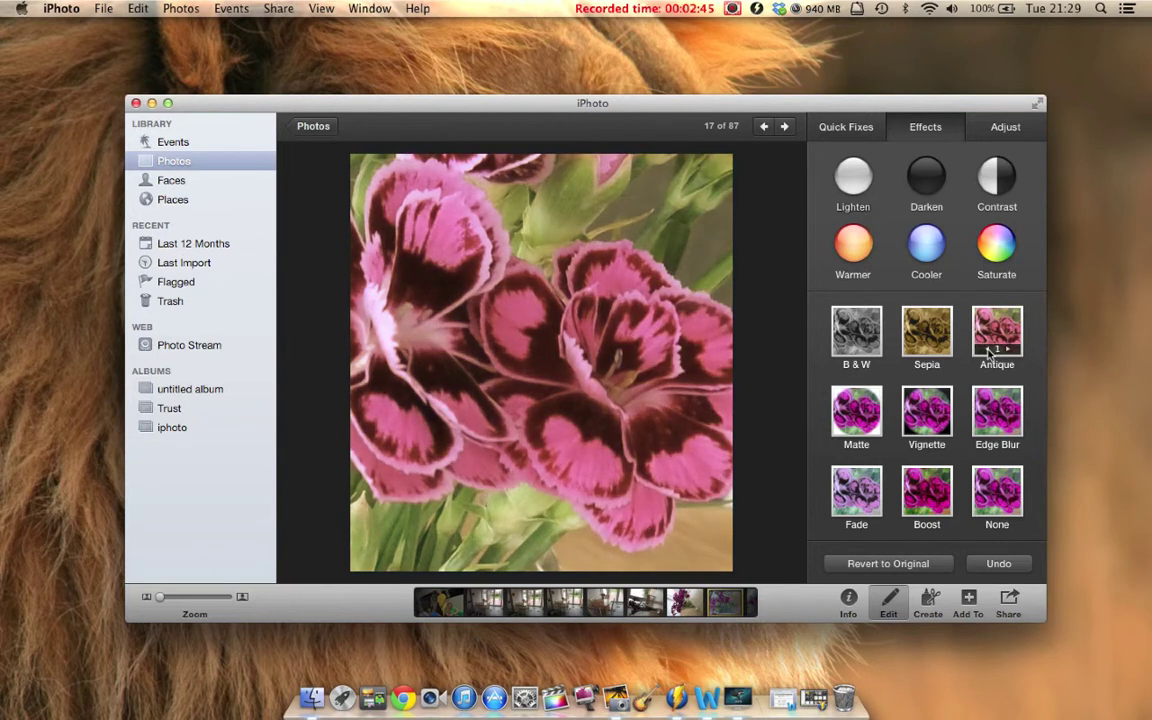
{"action": "left_click", "coordinate": [988, 351]}
Apply the Boost effect at level 4
{"action": "left_click", "coordinate": [936, 510]}
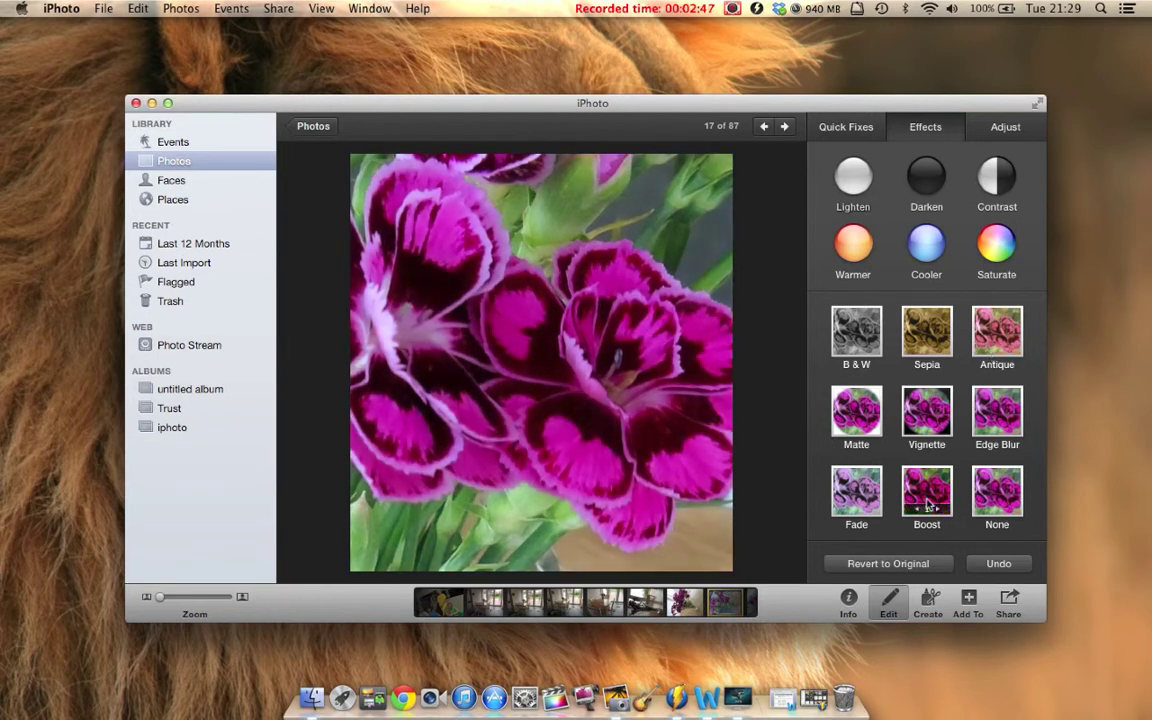
{"action": "left_click", "coordinate": [937, 510]}
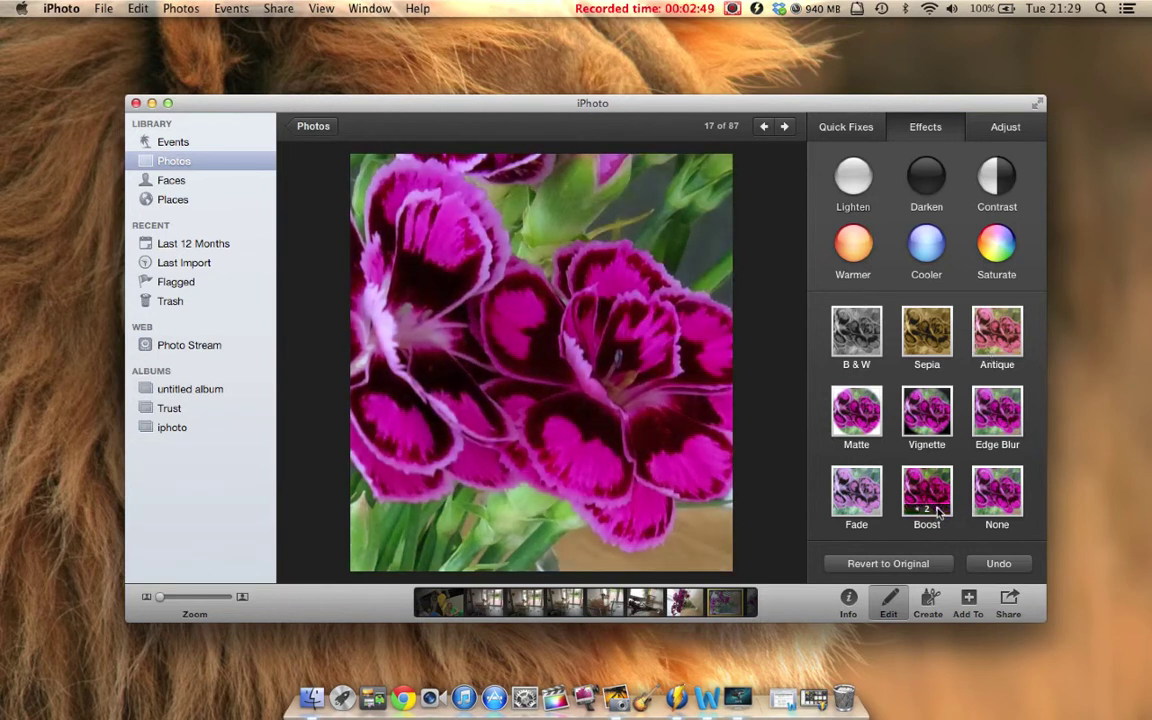
{"action": "left_click", "coordinate": [937, 510]}
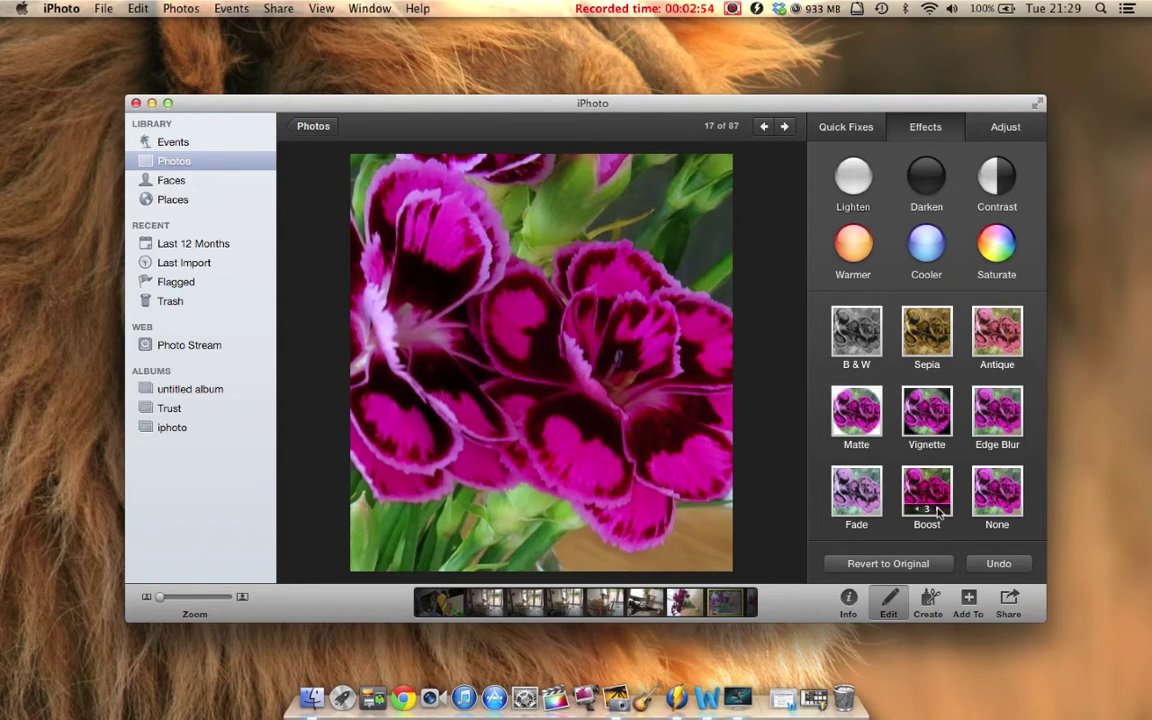
{"action": "left_click", "coordinate": [937, 510]}
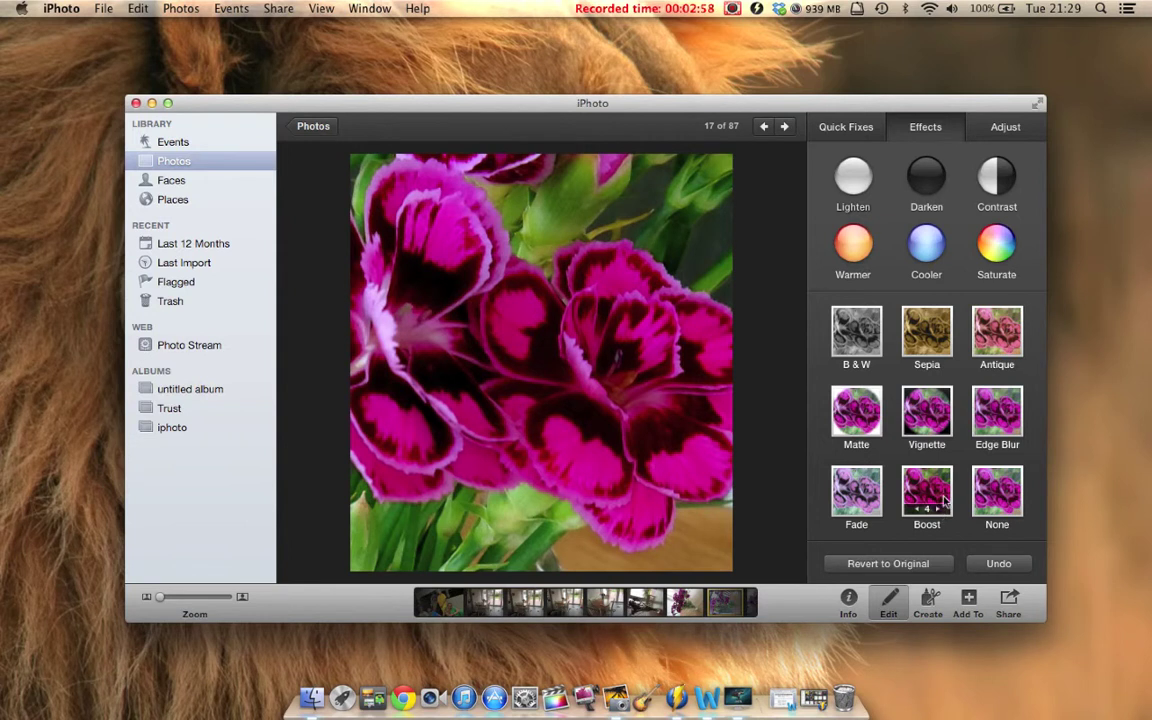
Apply the Edge Blur effect raised to level 6
{"action": "left_click", "coordinate": [1003, 420]}
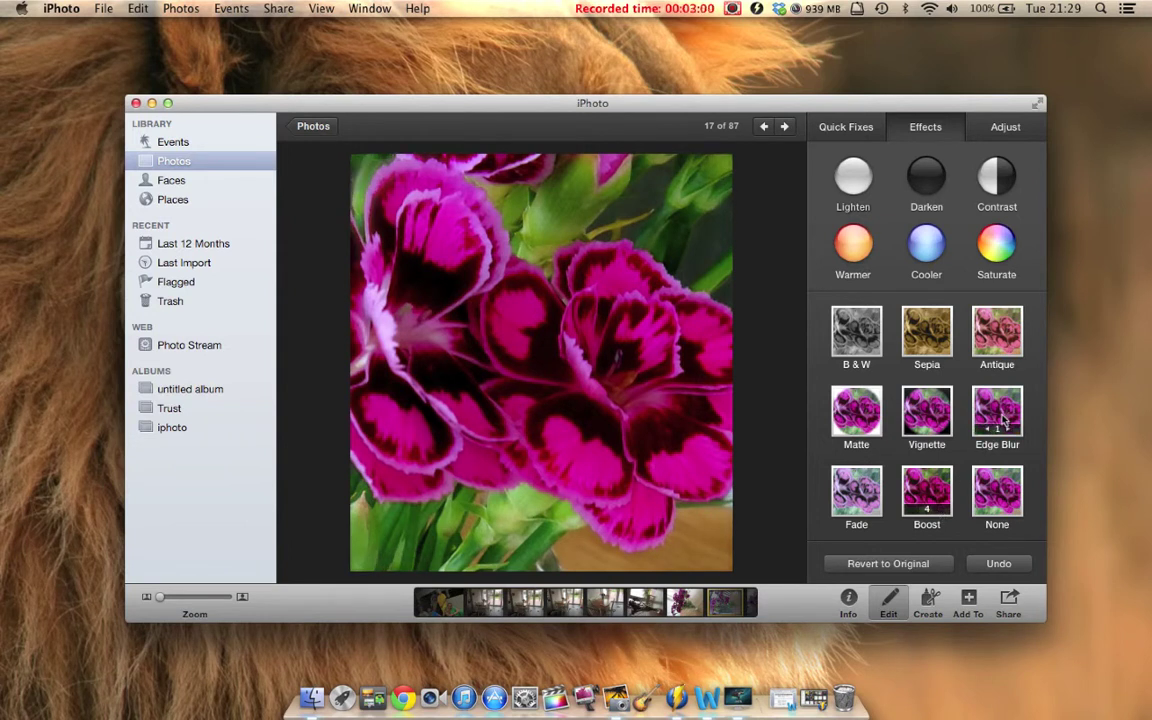
{"action": "left_click", "coordinate": [1009, 428]}
{"action": "left_click", "coordinate": [1010, 429]}
{"action": "left_click", "coordinate": [1010, 429]}
{"action": "left_click", "coordinate": [1010, 429]}
{"action": "left_click", "coordinate": [1010, 429]}
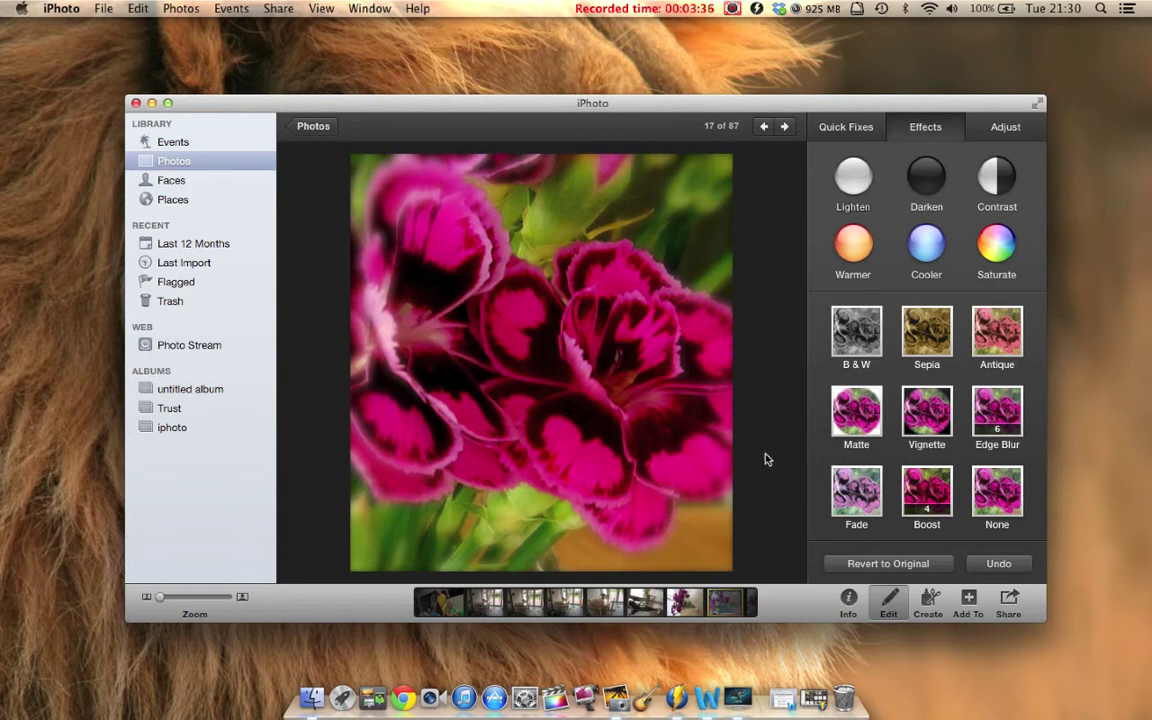
{"action": "left_click", "coordinate": [968, 602]}
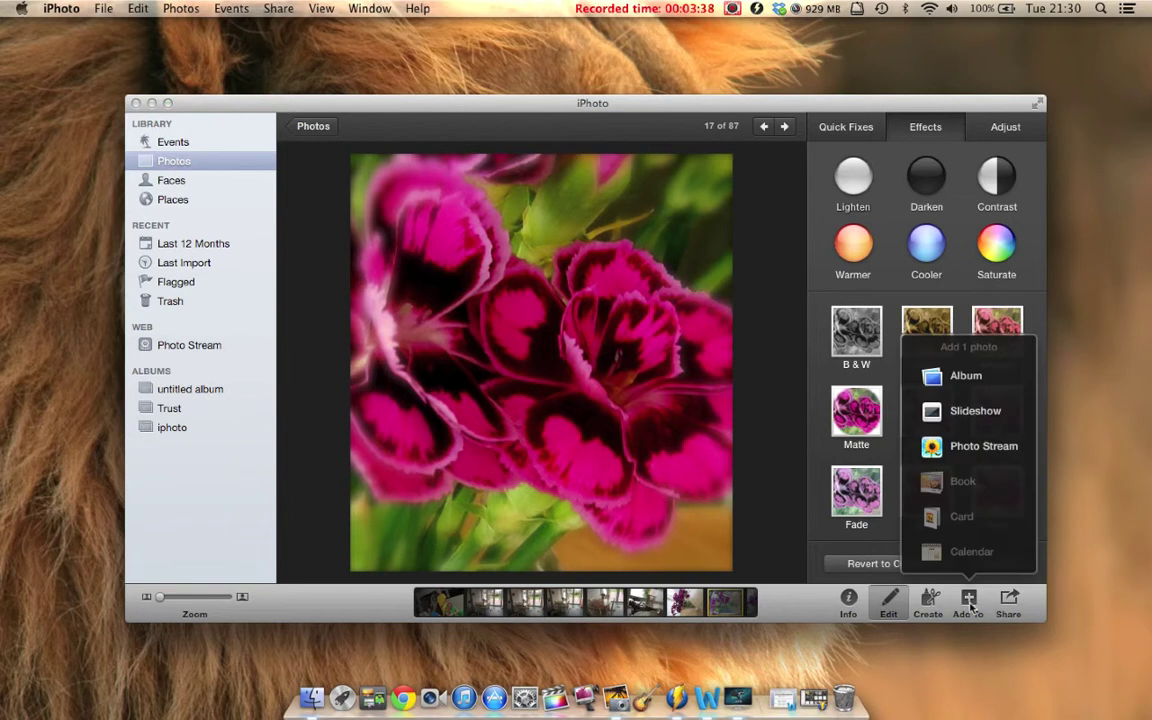
Add the edited flower photo to the 'iphoto' album, then open that album and select it
{"action": "left_click", "coordinate": [966, 385]}
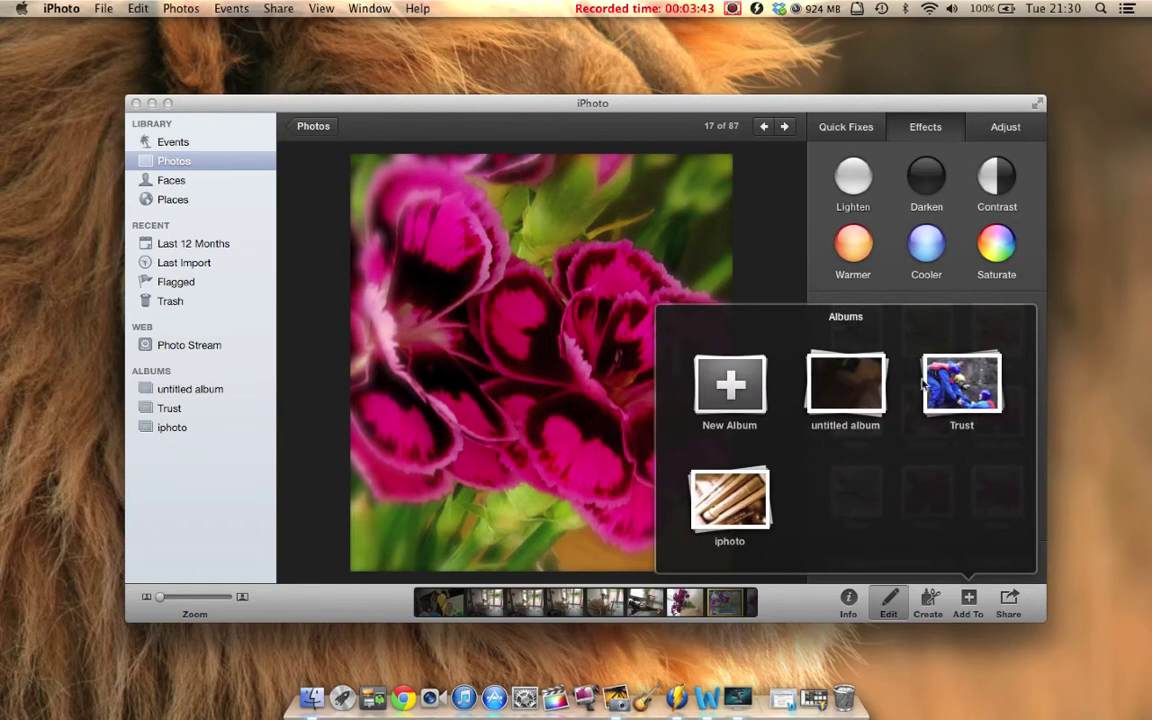
{"action": "left_click", "coordinate": [745, 492]}
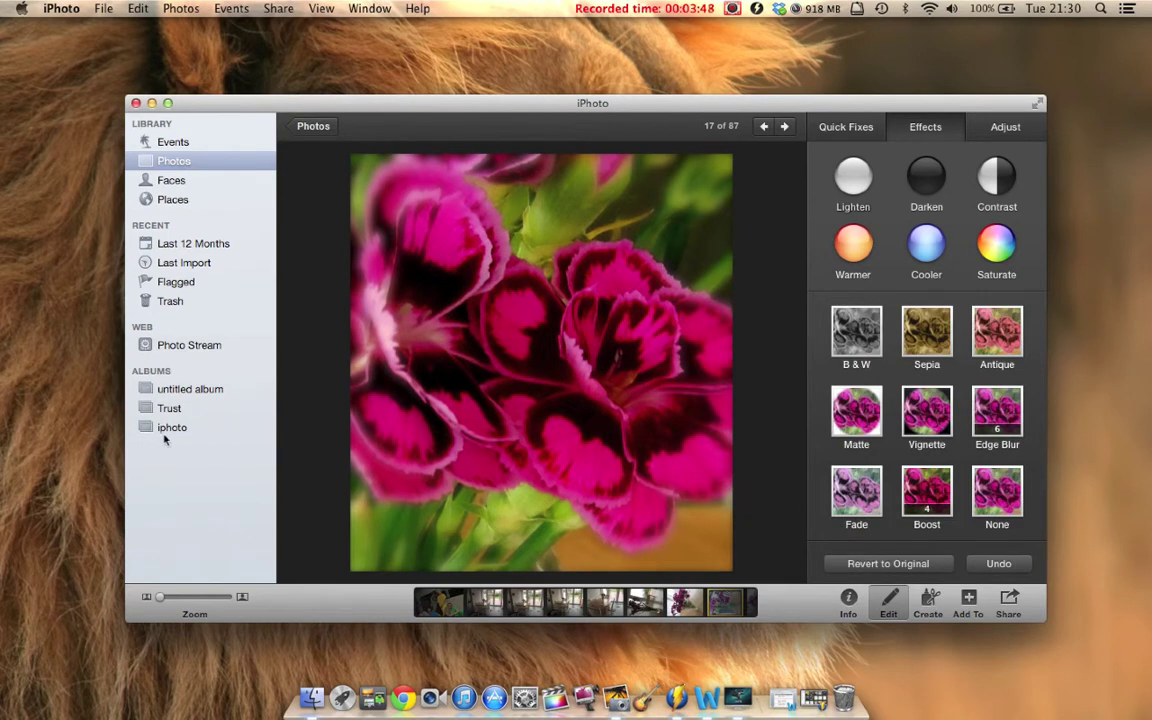
{"action": "left_click", "coordinate": [172, 428]}
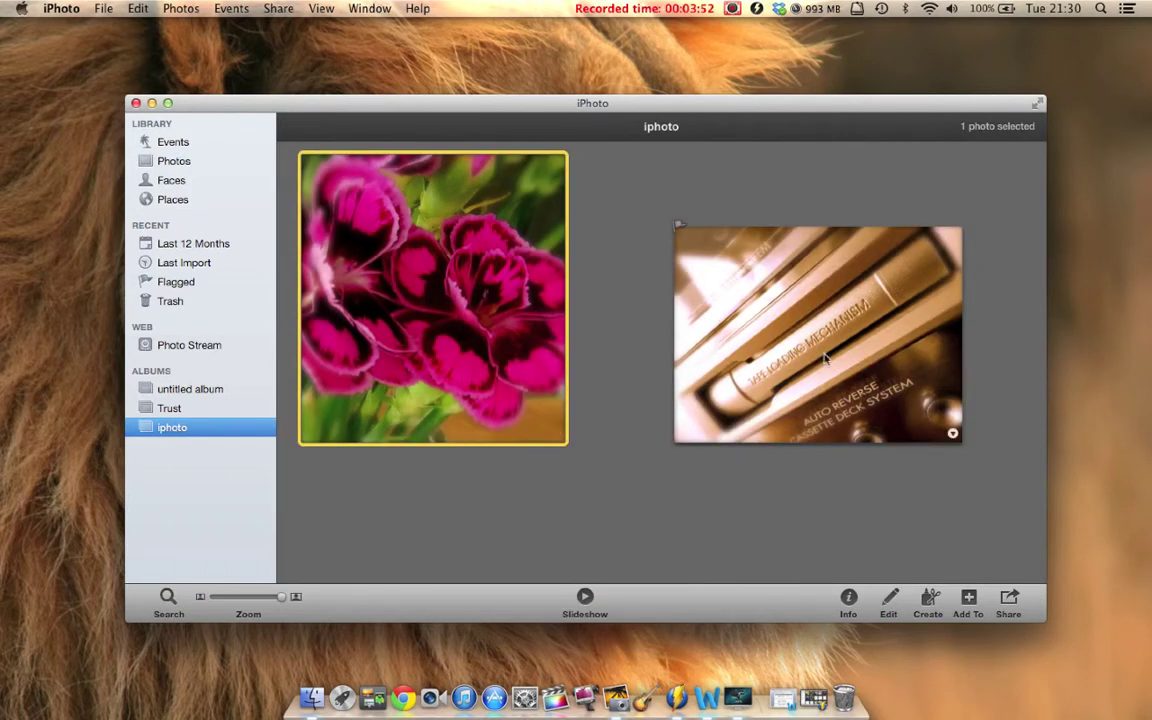
{"action": "left_click", "coordinate": [465, 328]}
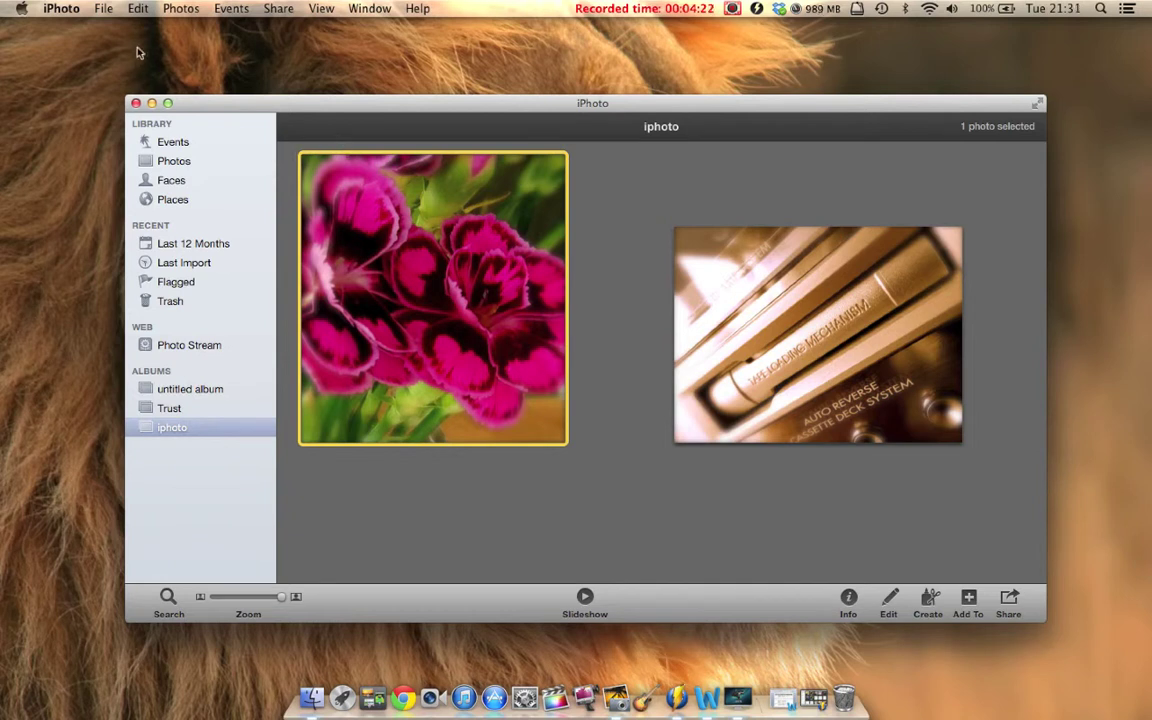
Start a File > Export of the photo with JPEG quality set to Medium
{"action": "left_click", "coordinate": [104, 10]}
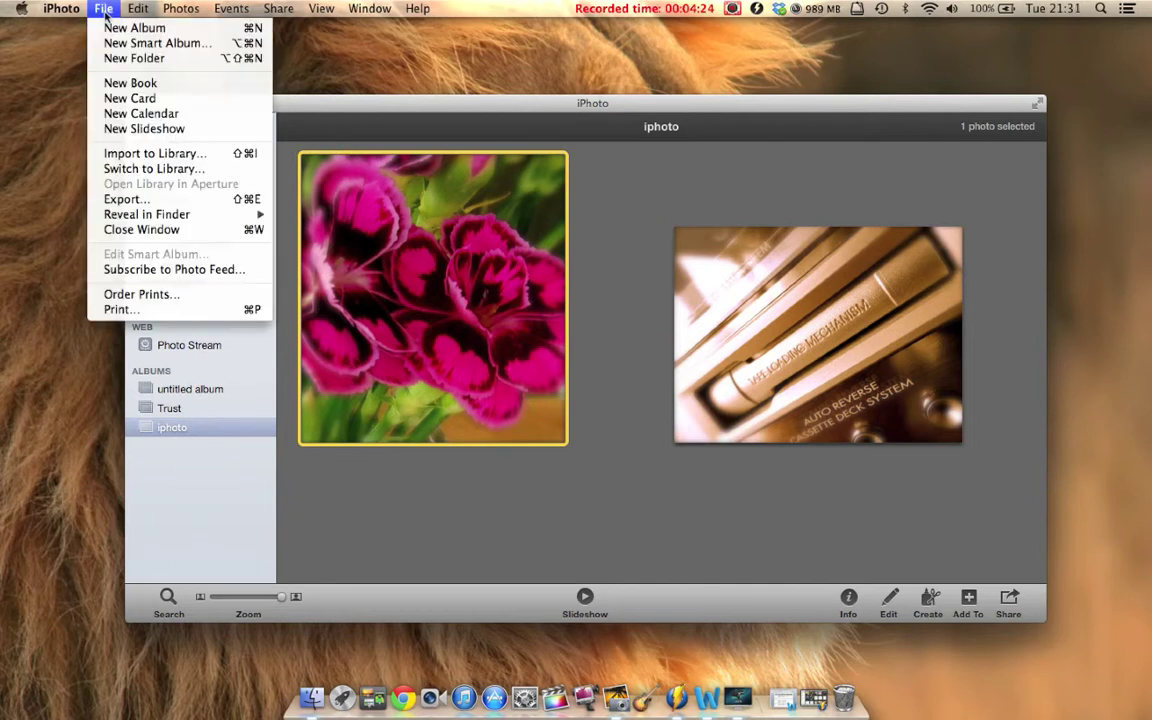
{"action": "left_click", "coordinate": [126, 199]}
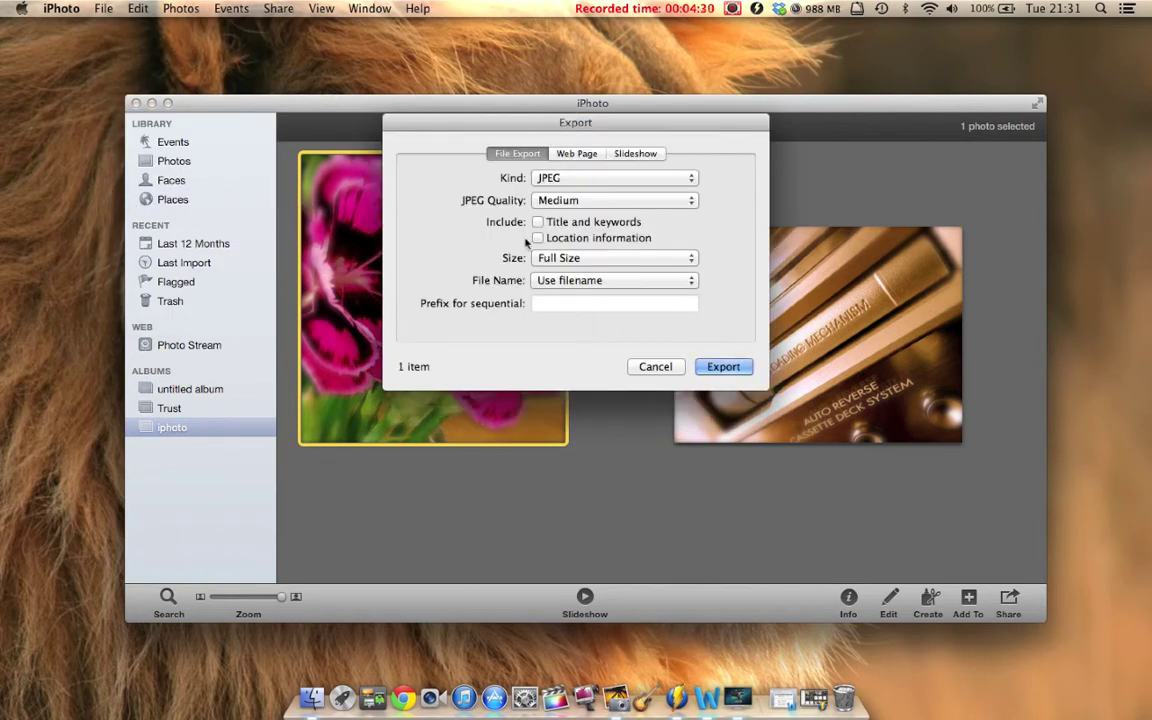
{"action": "left_click", "coordinate": [684, 204]}
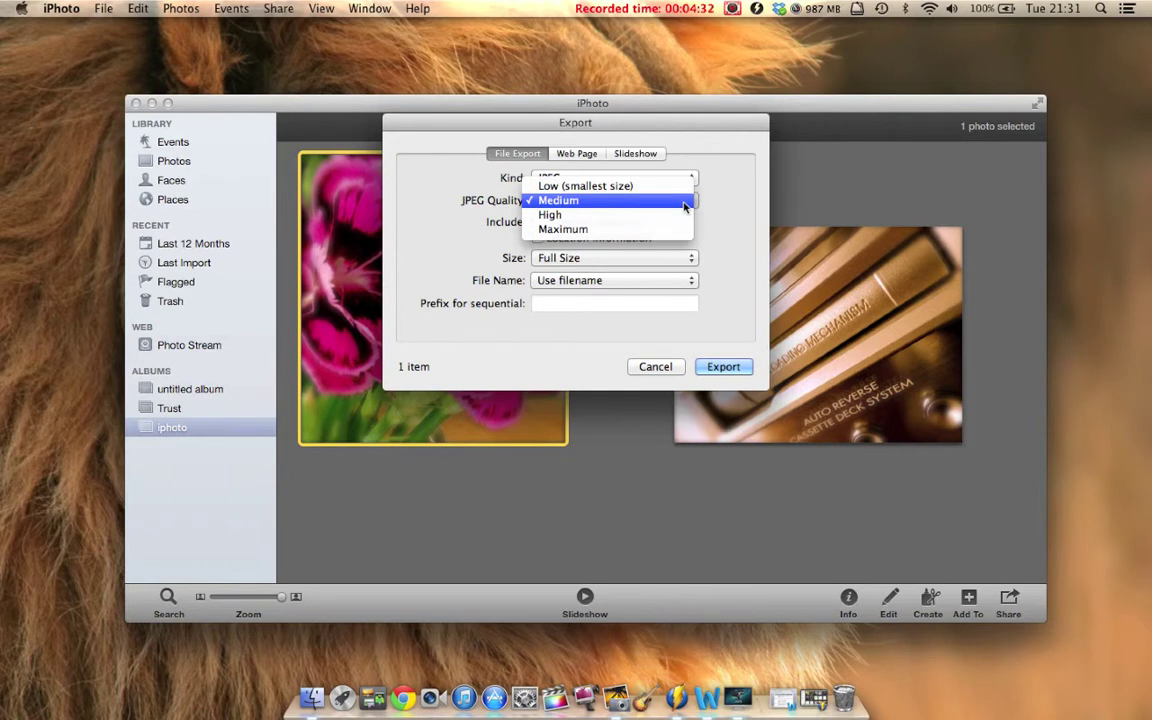
{"action": "left_click", "coordinate": [633, 231]}
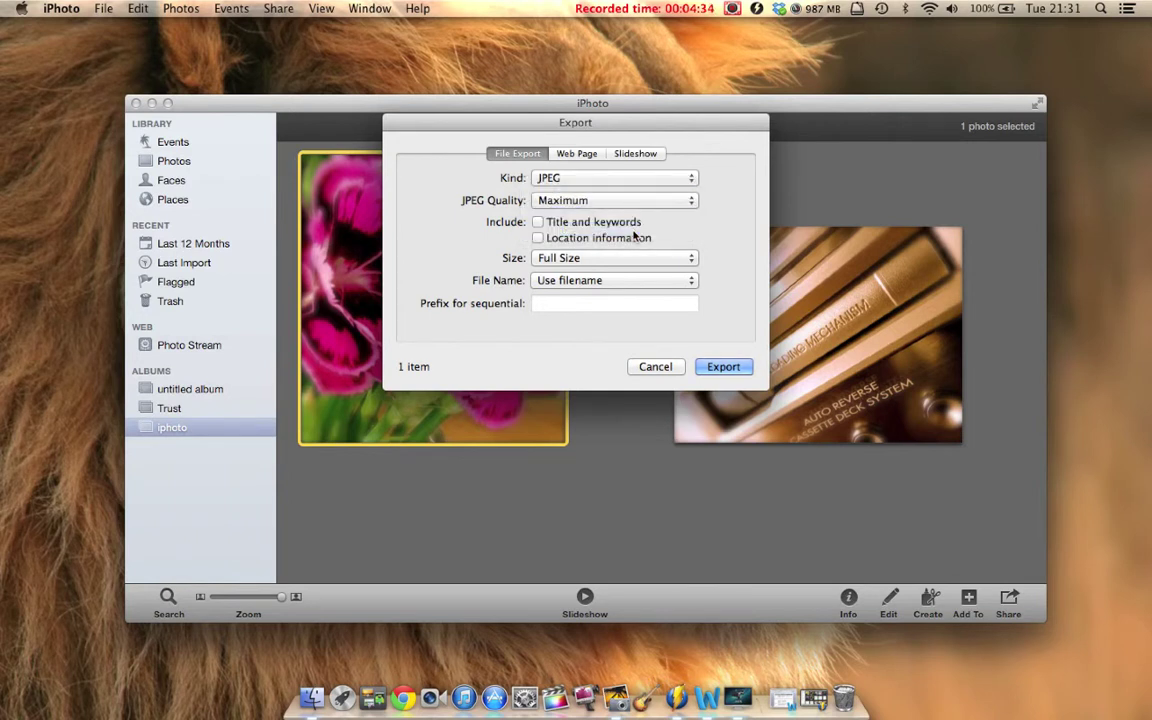
{"action": "left_click", "coordinate": [688, 200]}
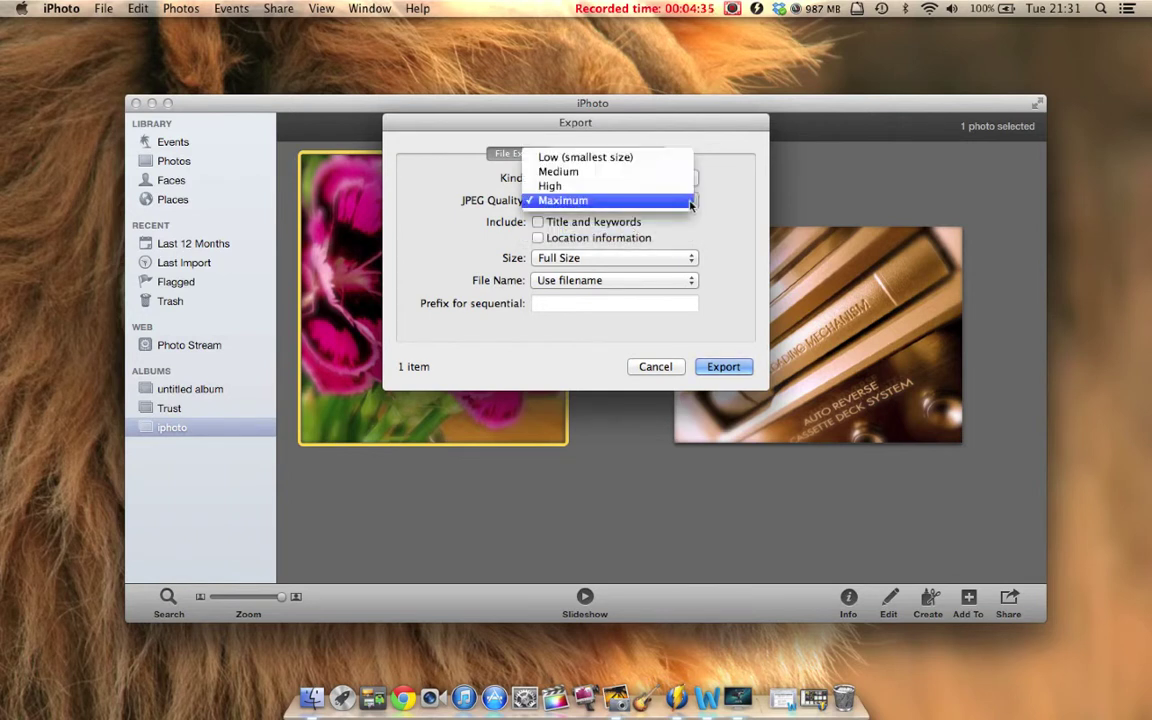
{"action": "left_click", "coordinate": [633, 173]}
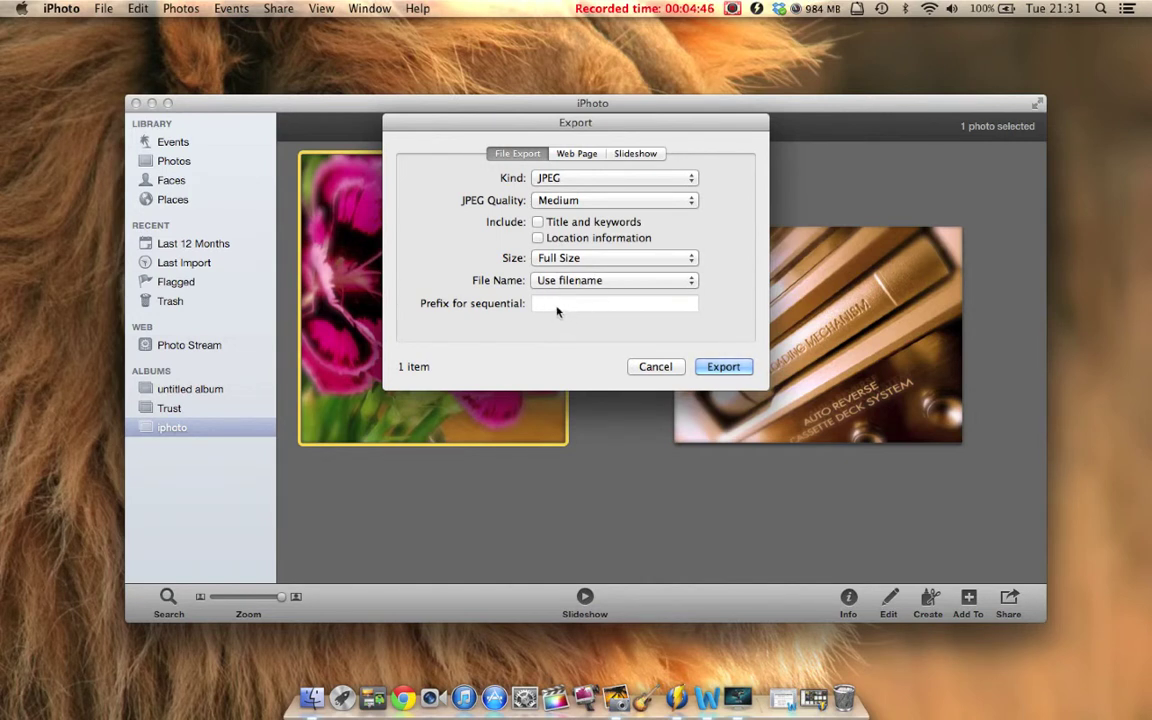
Name the exported files sequentially with the prefix 'flower 2' and confirm the export settings
{"action": "left_click", "coordinate": [649, 282]}
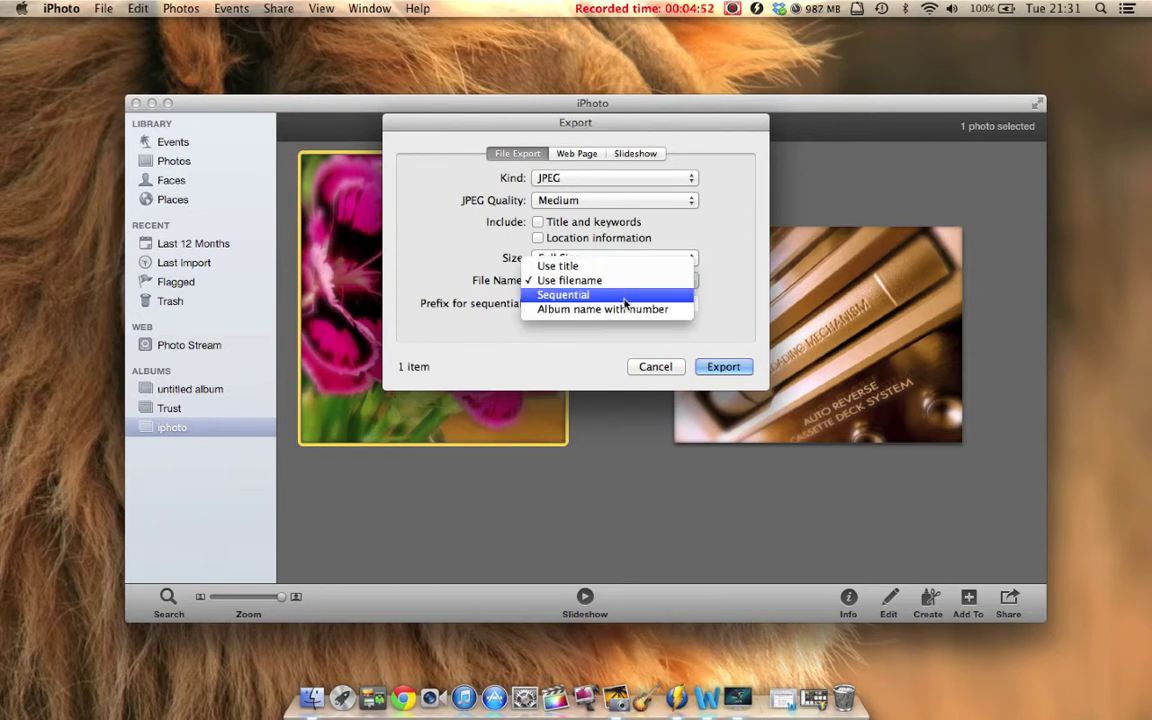
{"action": "left_click", "coordinate": [588, 266]}
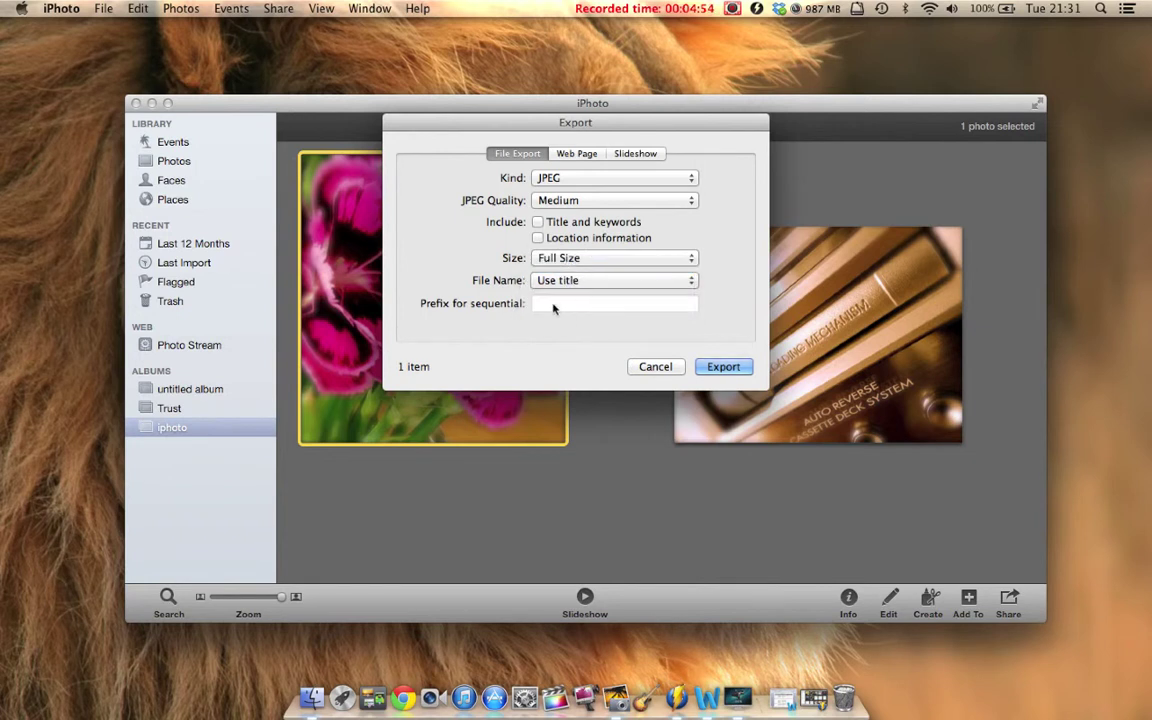
{"action": "left_click", "coordinate": [608, 281]}
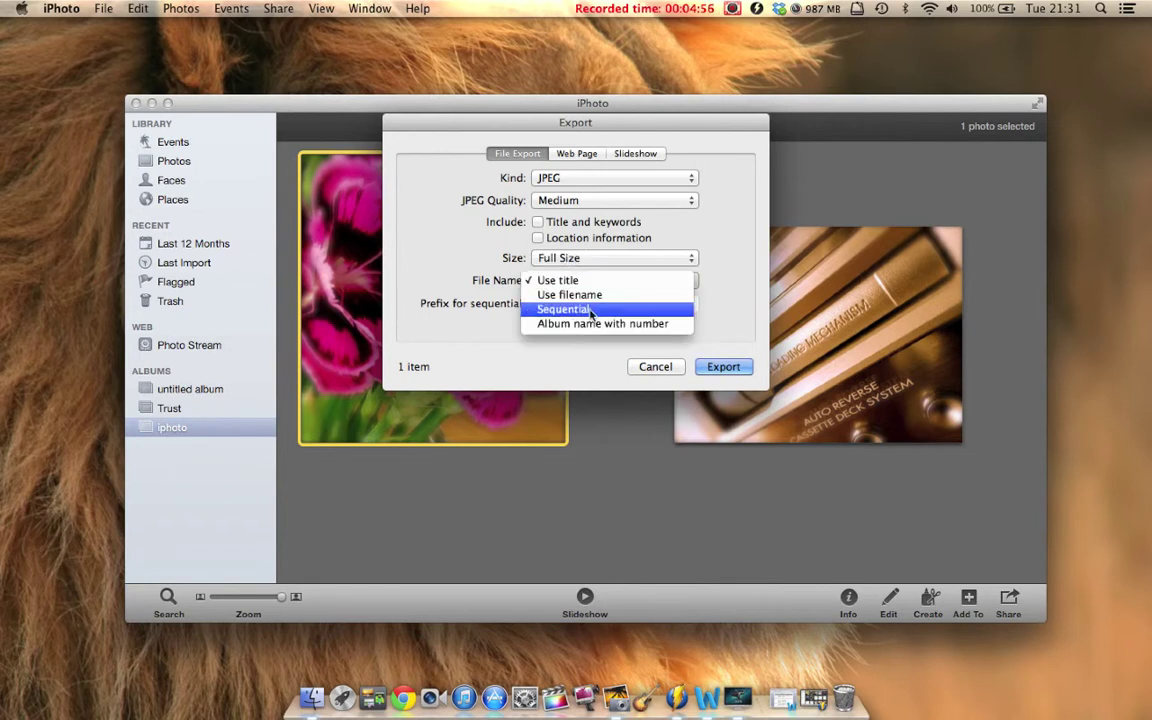
{"action": "left_click", "coordinate": [560, 310]}
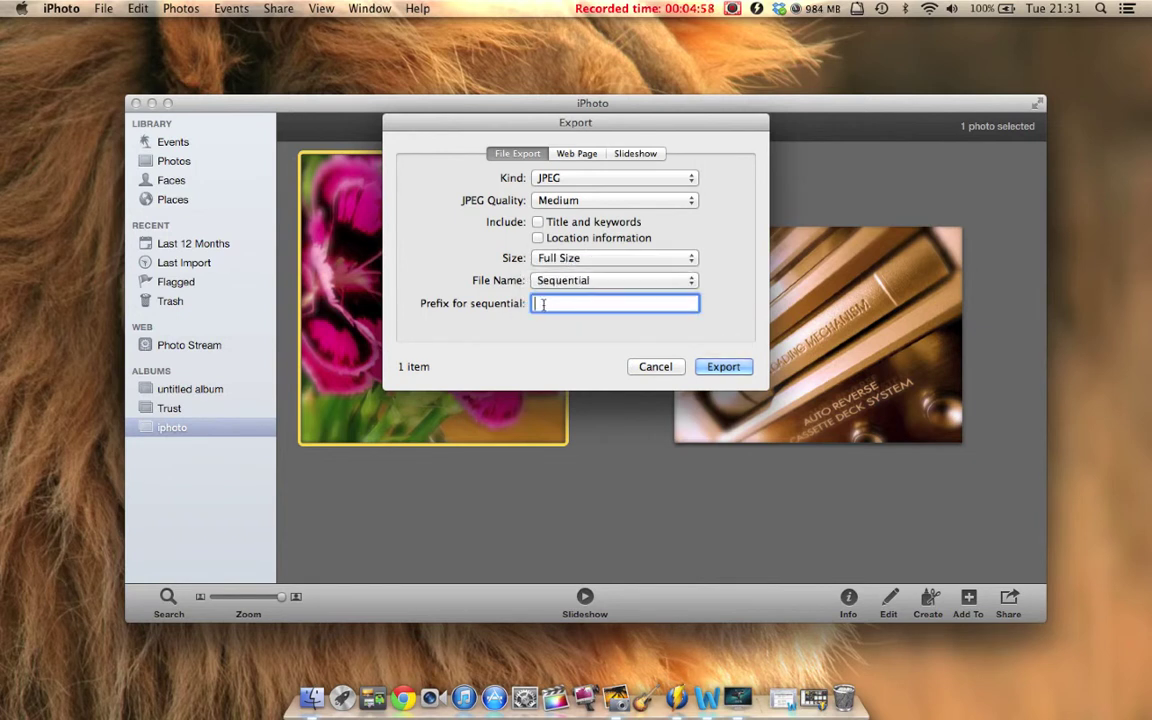
{"action": "type", "text": "flower 2"}
{"action": "left_click", "coordinate": [725, 367]}
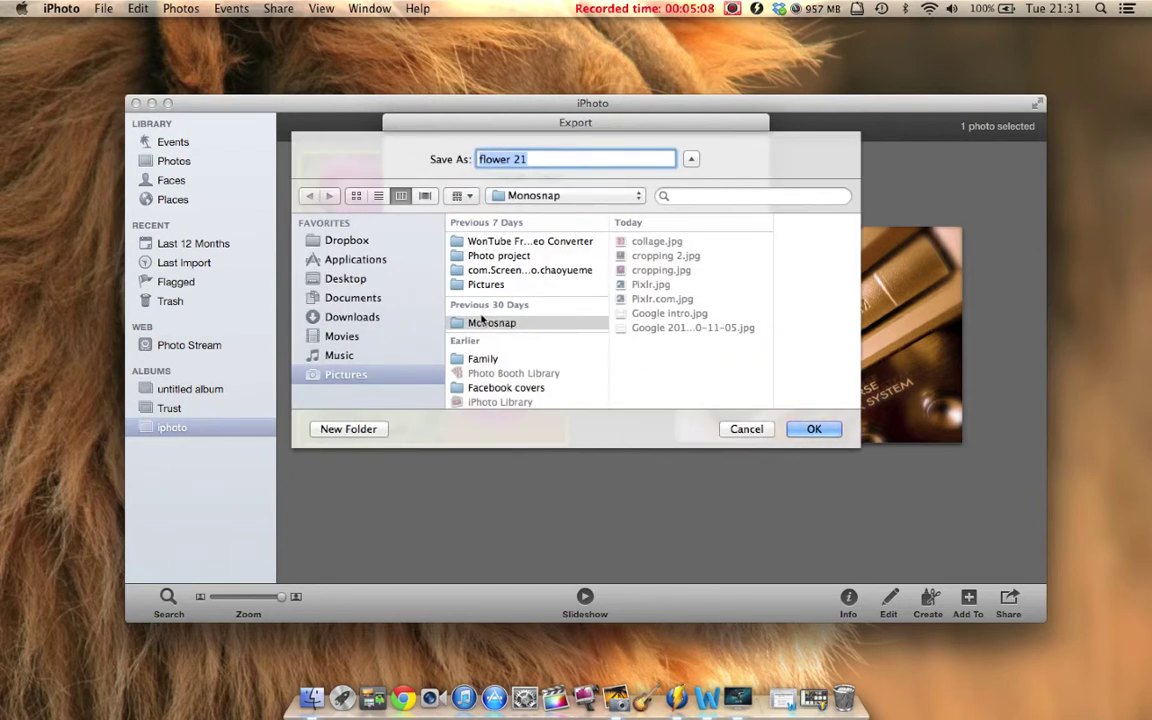
Export the photo to the Desktop, producing flower 21.jpg
{"action": "left_click", "coordinate": [345, 283]}
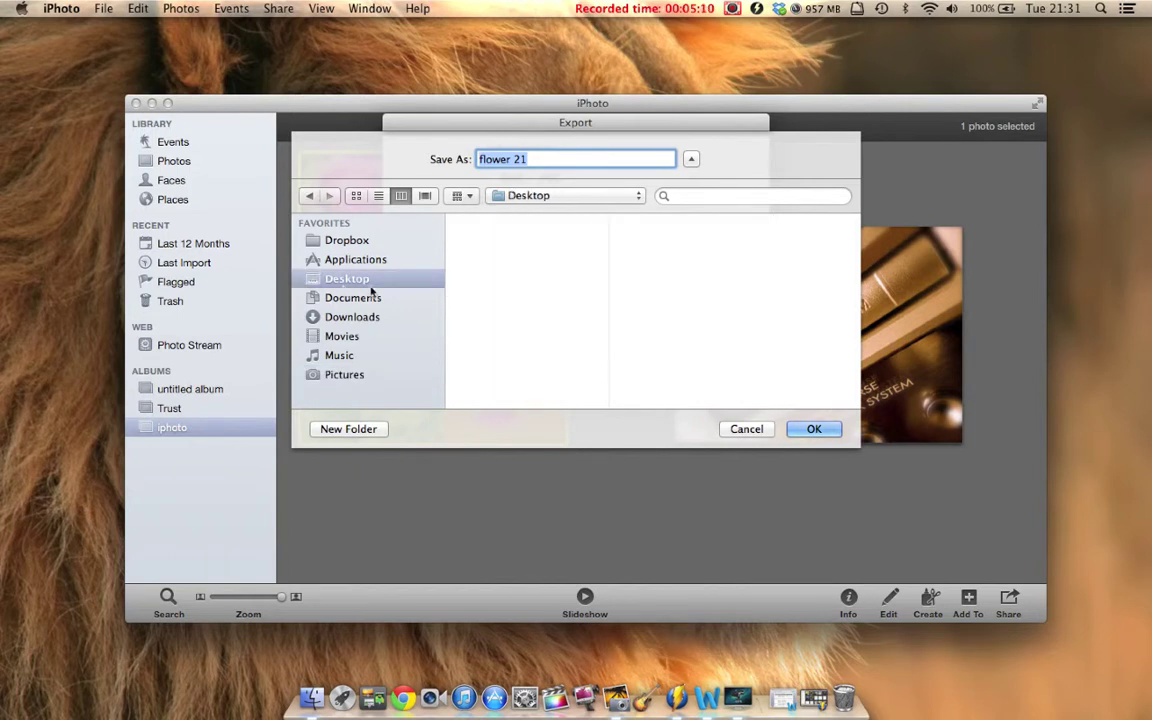
{"action": "left_click", "coordinate": [815, 429]}
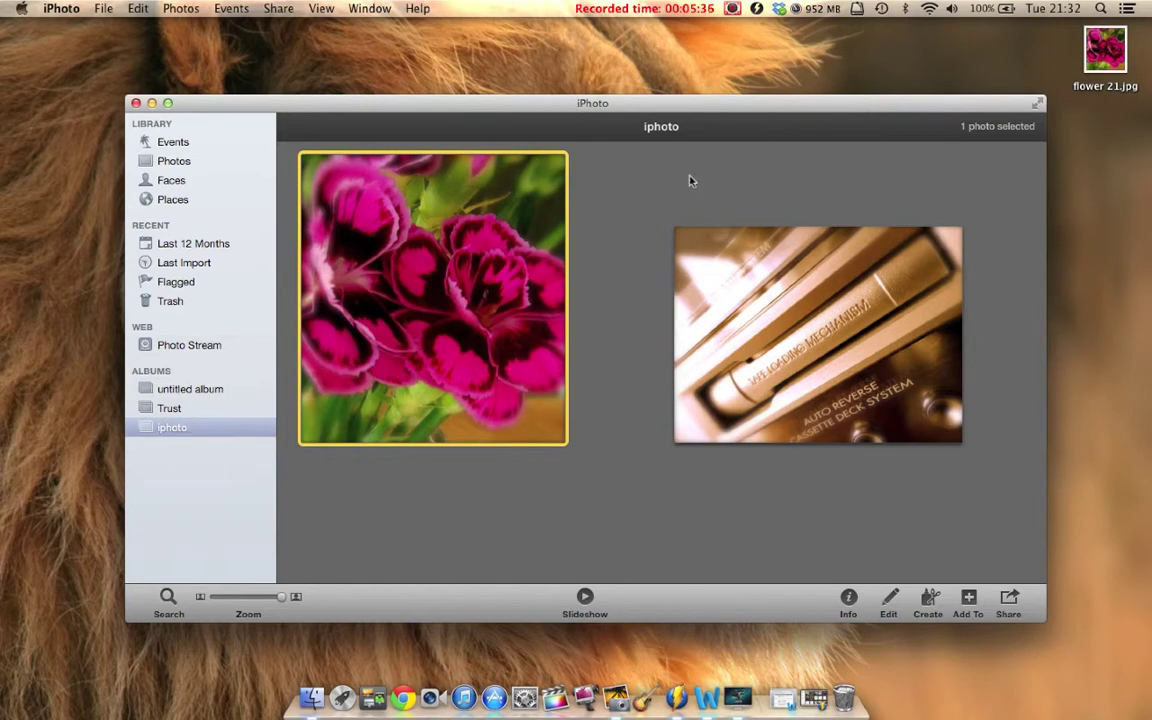
Close iPhoto, move flower 21.jpg to mid-desktop and check it in Preview before closing it
{"action": "left_click", "coordinate": [136, 103]}
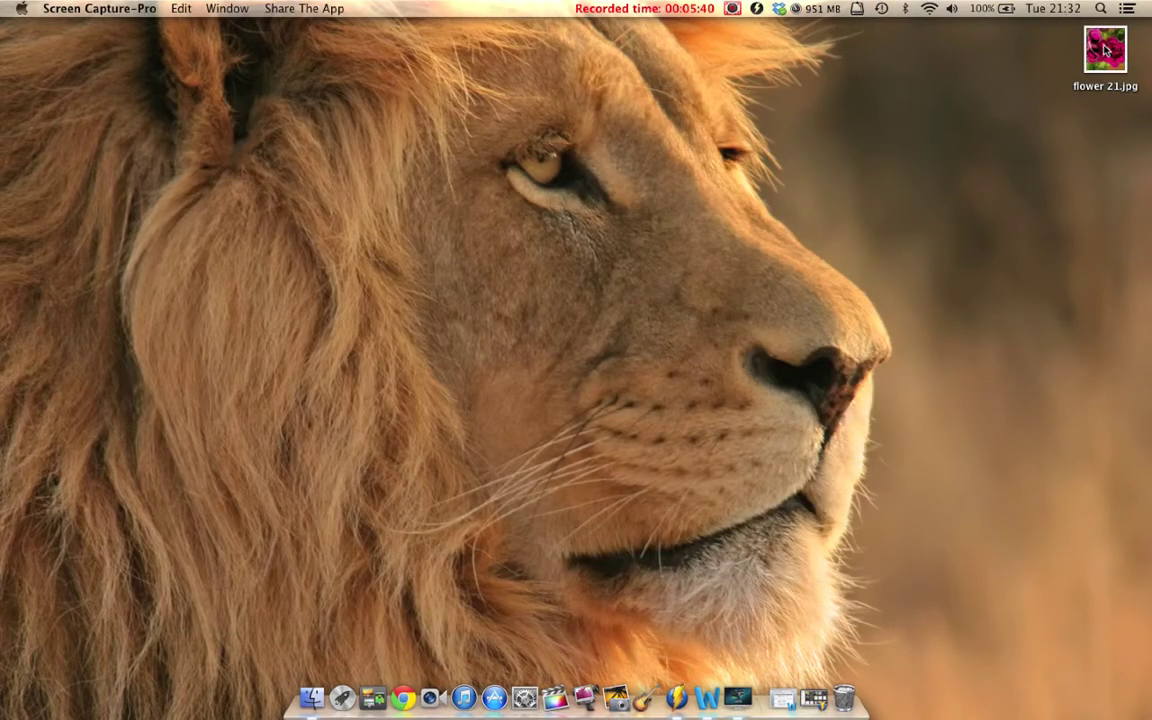
{"action": "left_click_drag", "start_coordinate": [1105, 50], "coordinate": [586, 325]}
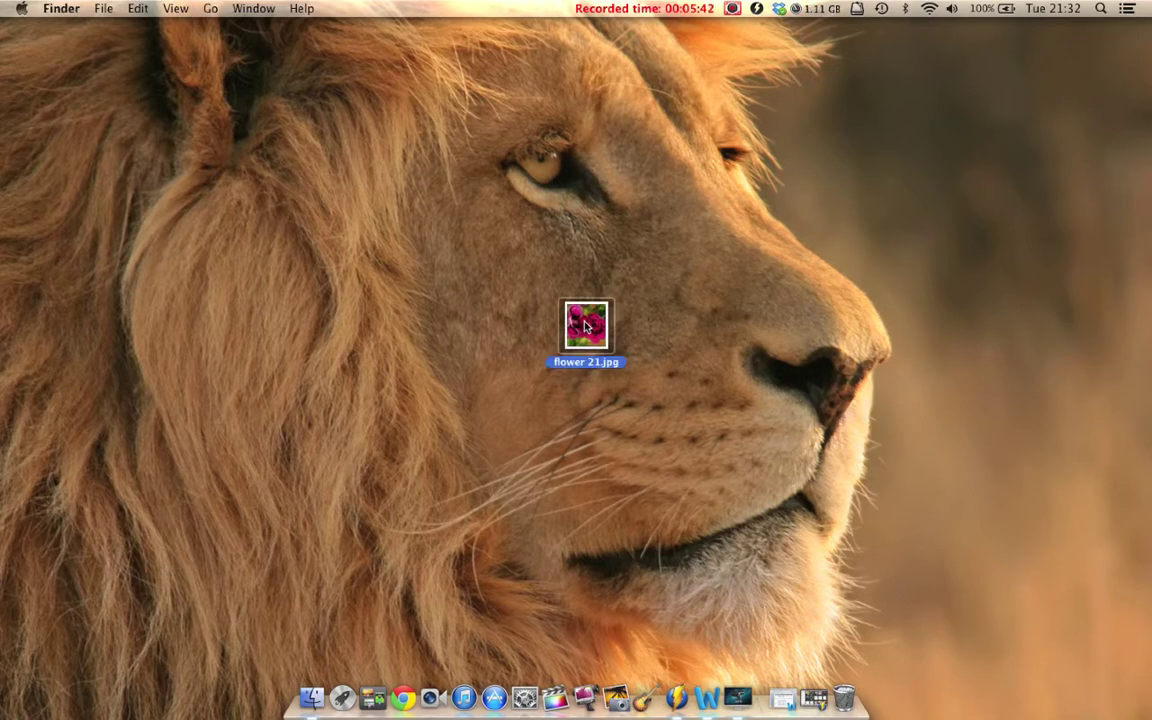
{"action": "double_click", "coordinate": [586, 325]}
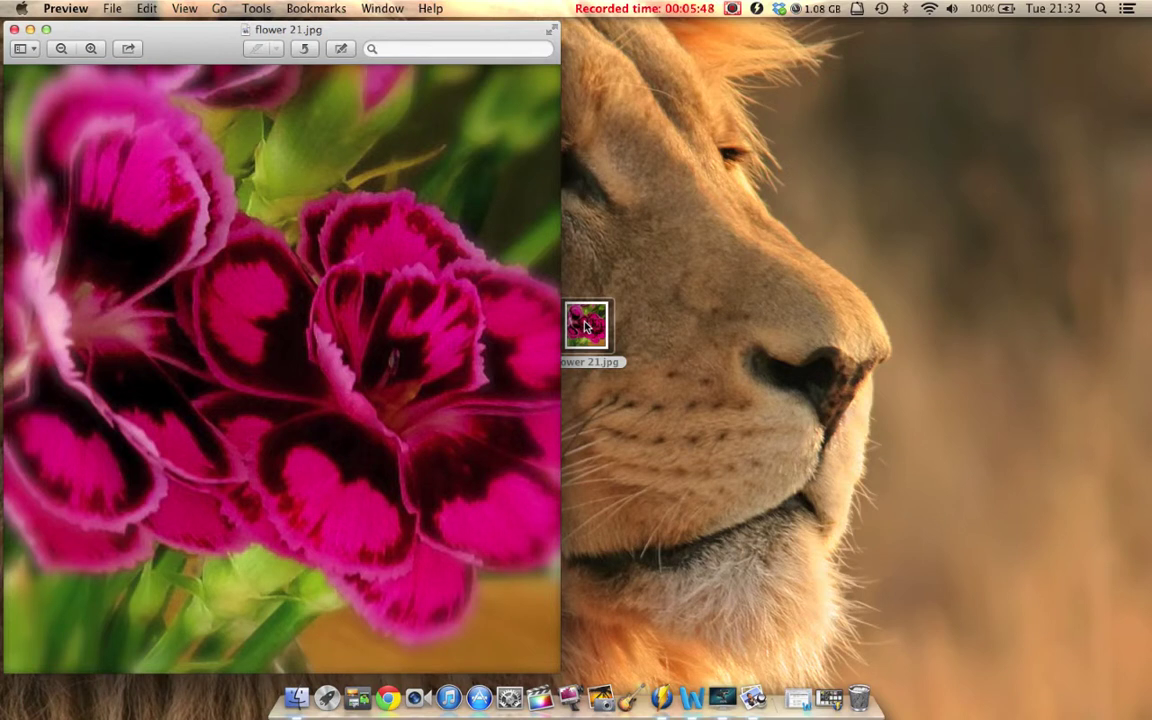
{"action": "left_click", "coordinate": [14, 29]}
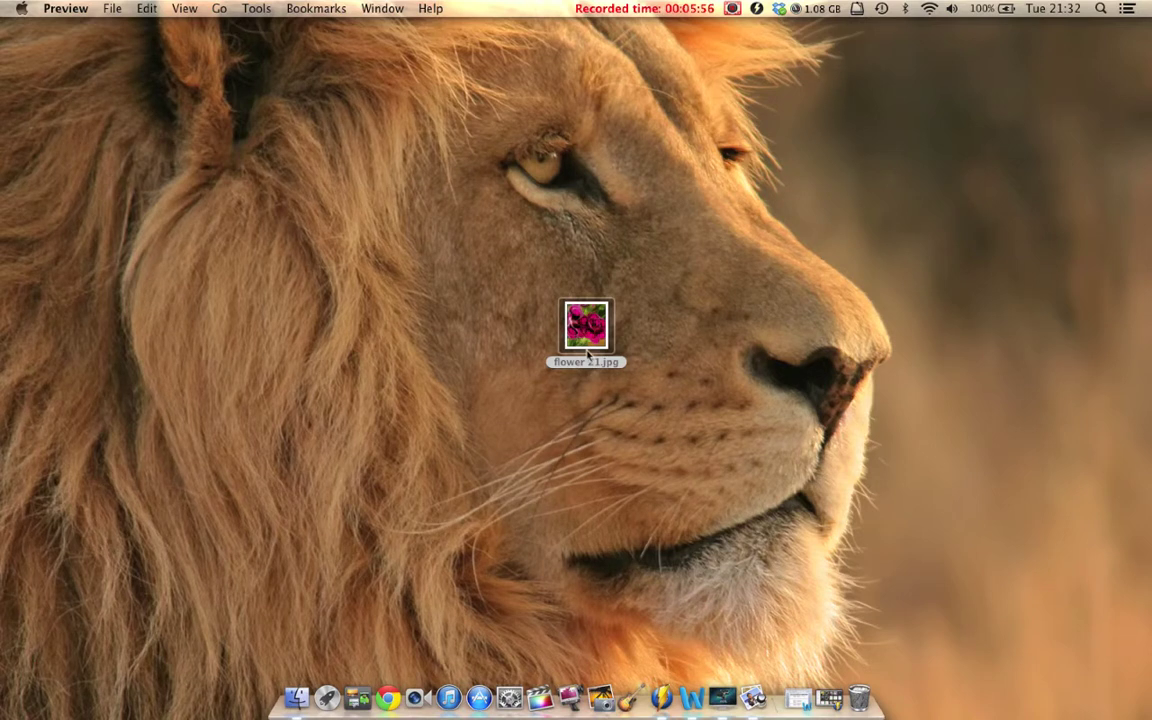
{"action": "left_click", "coordinate": [732, 9]}
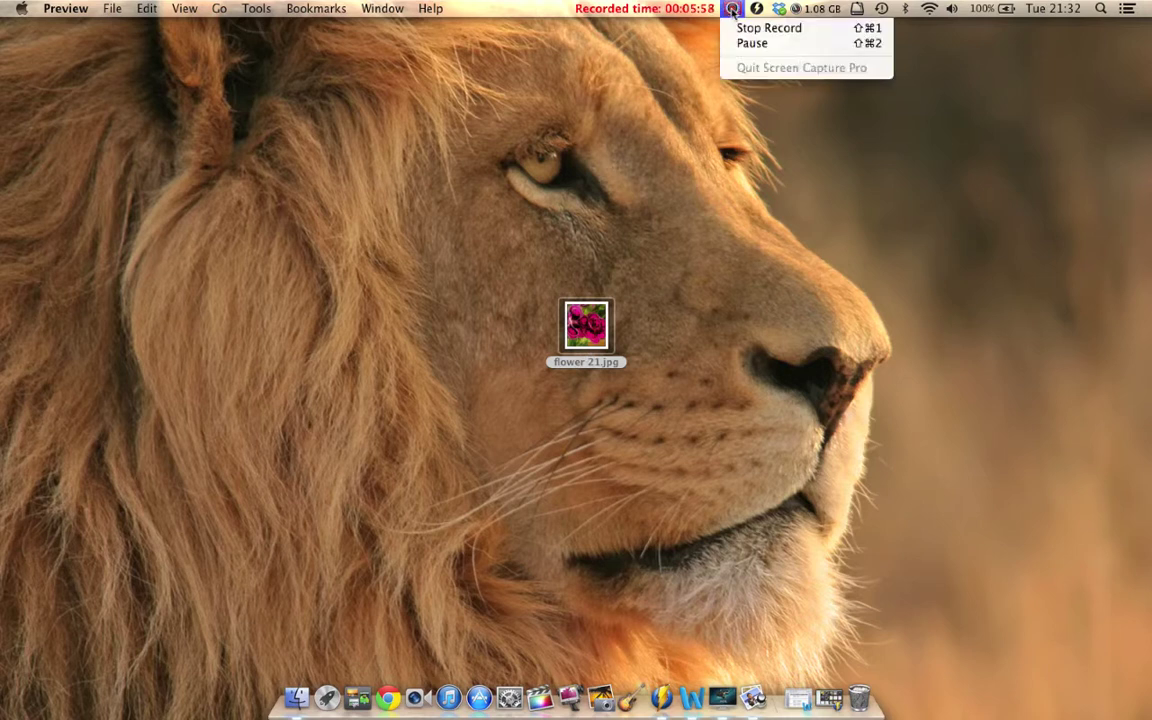